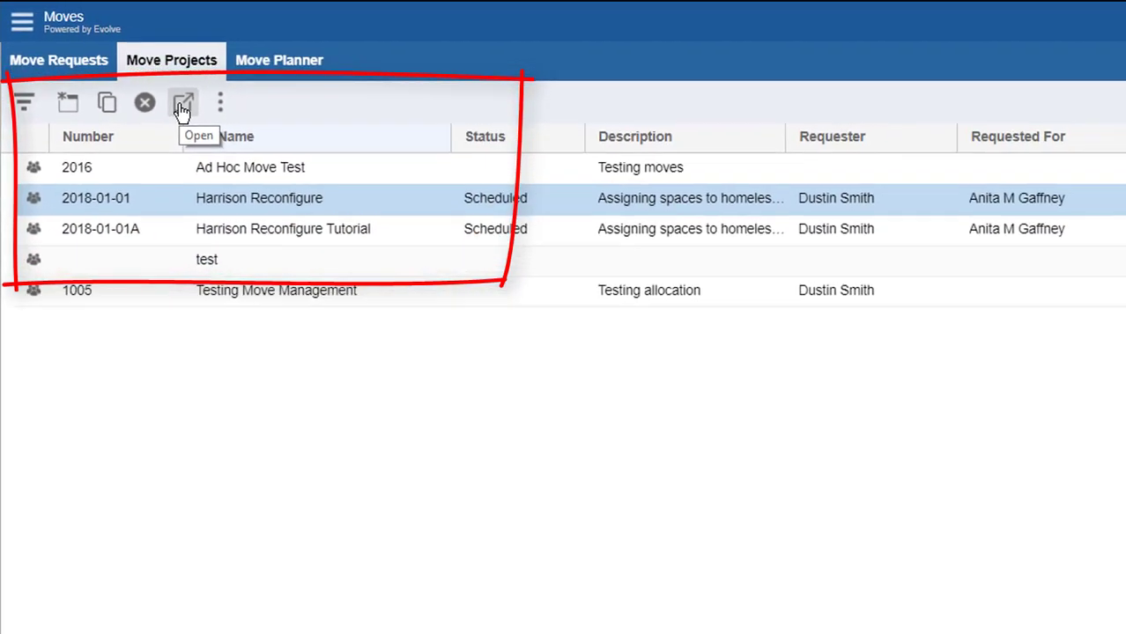
Open the Harrison Reconfigure move project and review its attributes, including location, contacts, dates, classification, charges and description
left_click(182, 106)
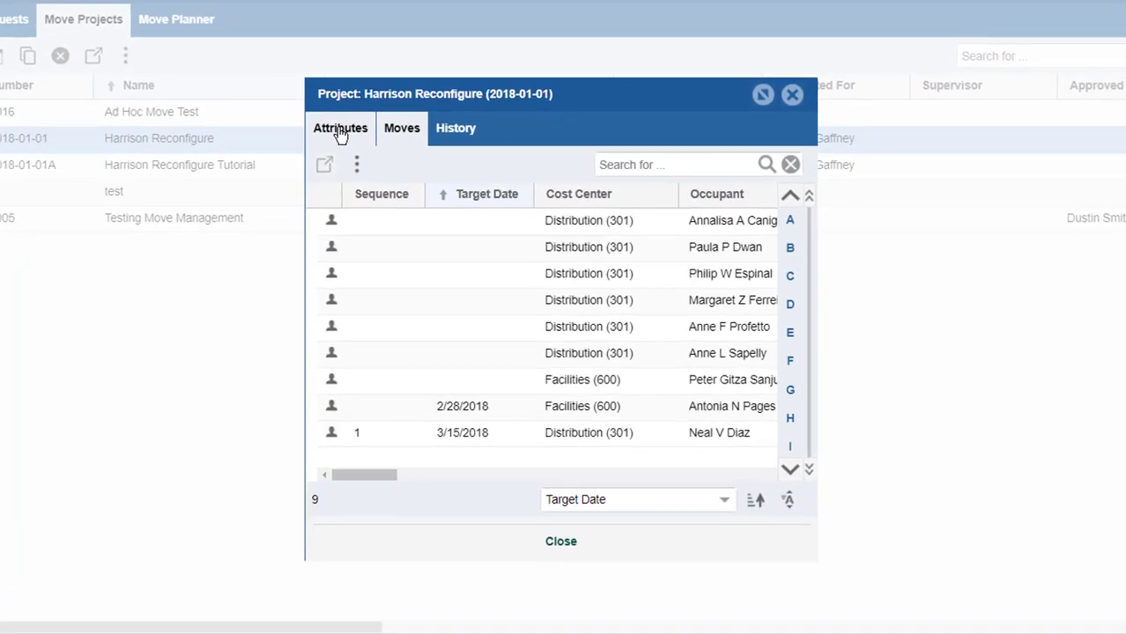
left_click(340, 132)
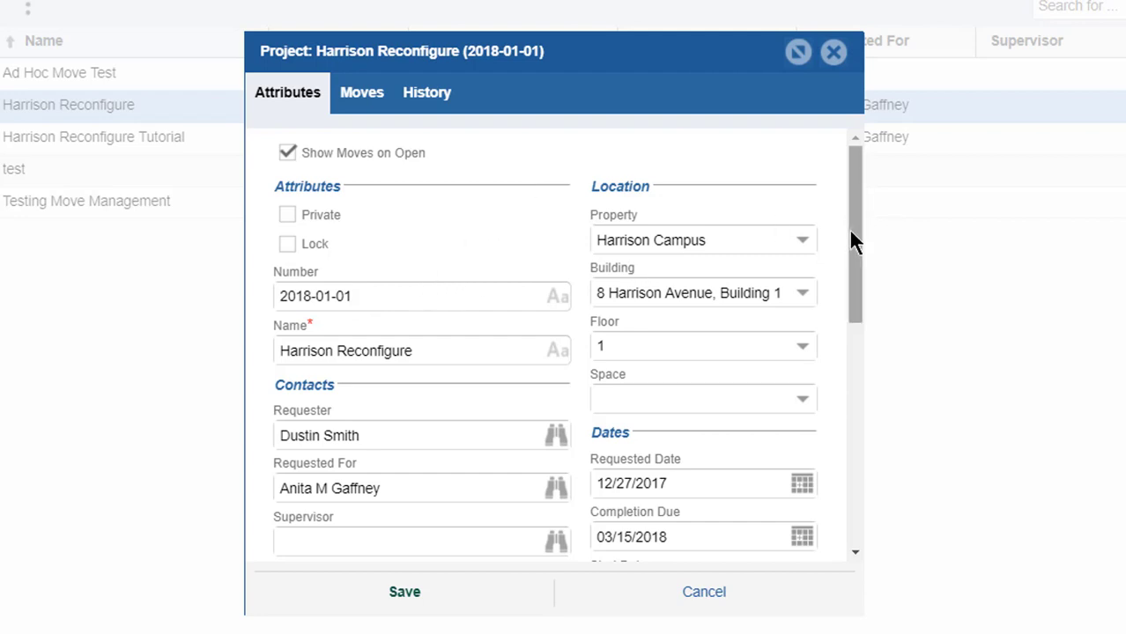
left_click_drag(859, 244, 865, 271)
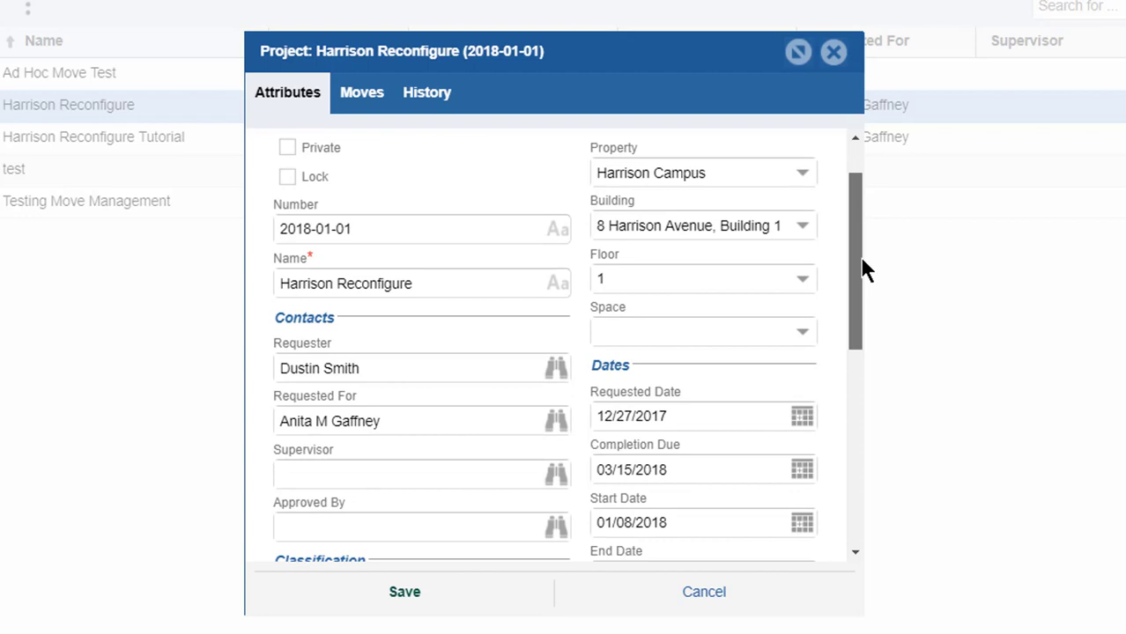
left_click_drag(864, 270, 866, 296)
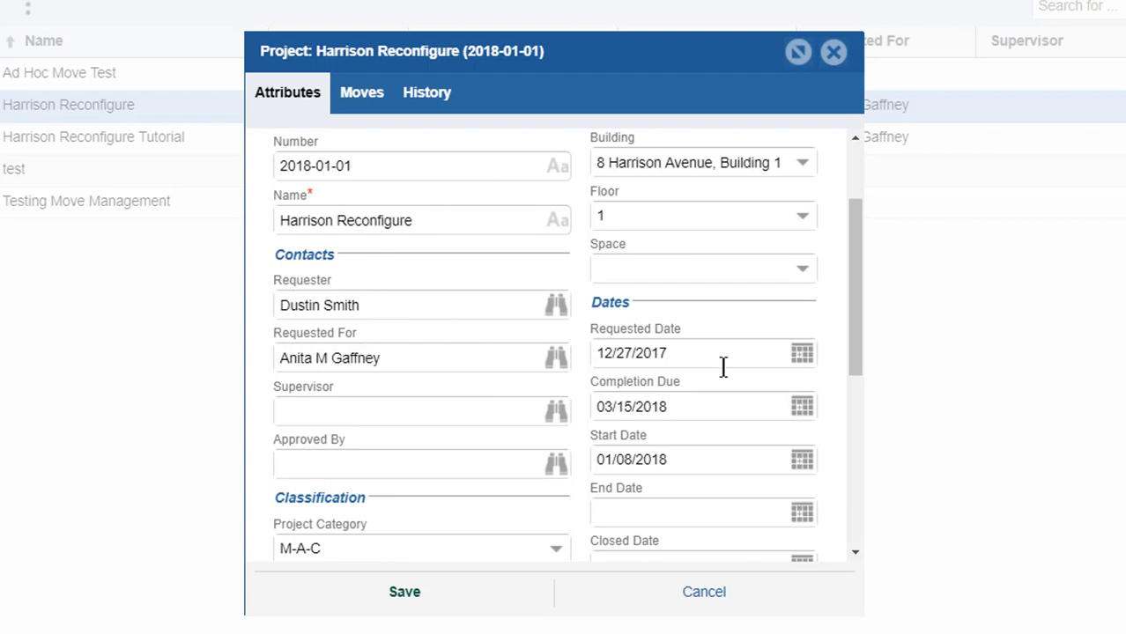
left_click_drag(855, 322, 866, 409)
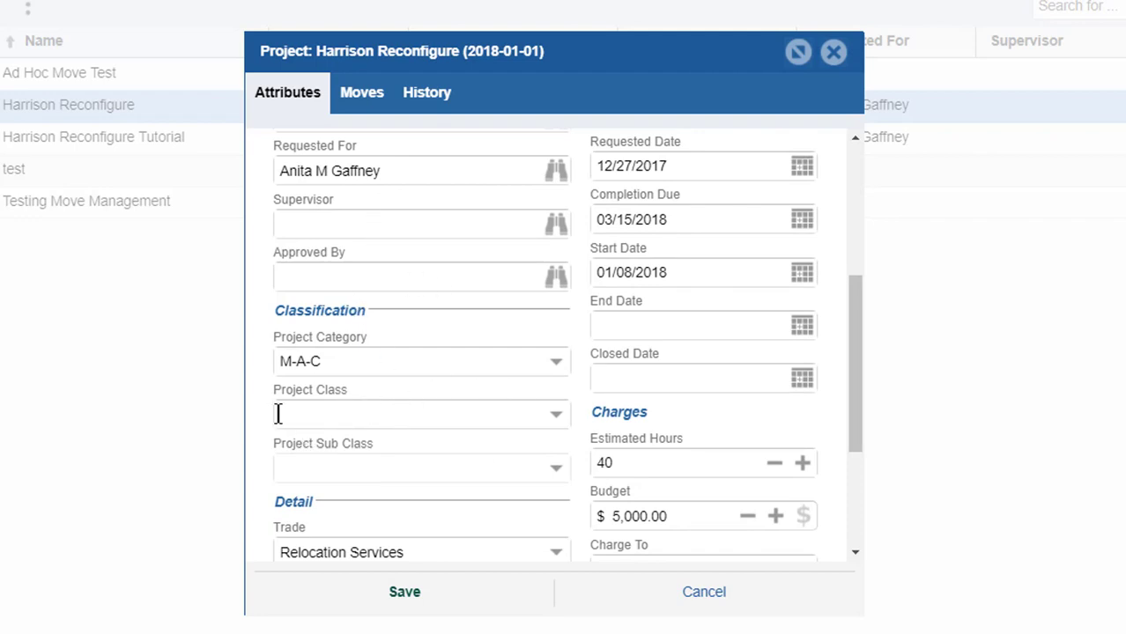
left_click_drag(851, 370, 875, 454)
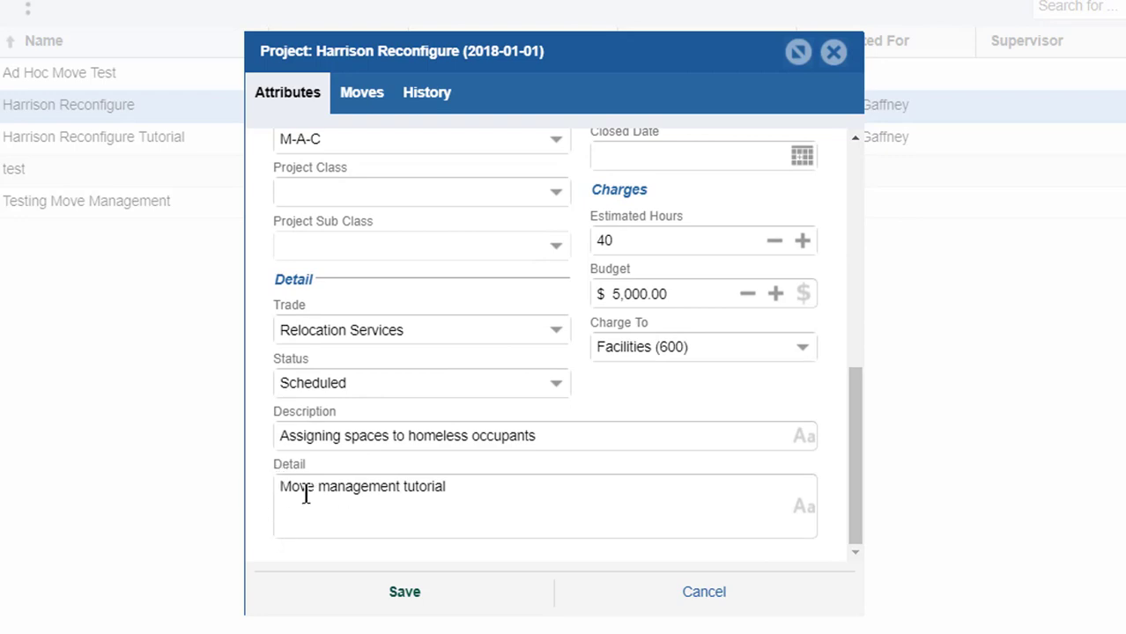
left_click_drag(860, 470, 882, 218)
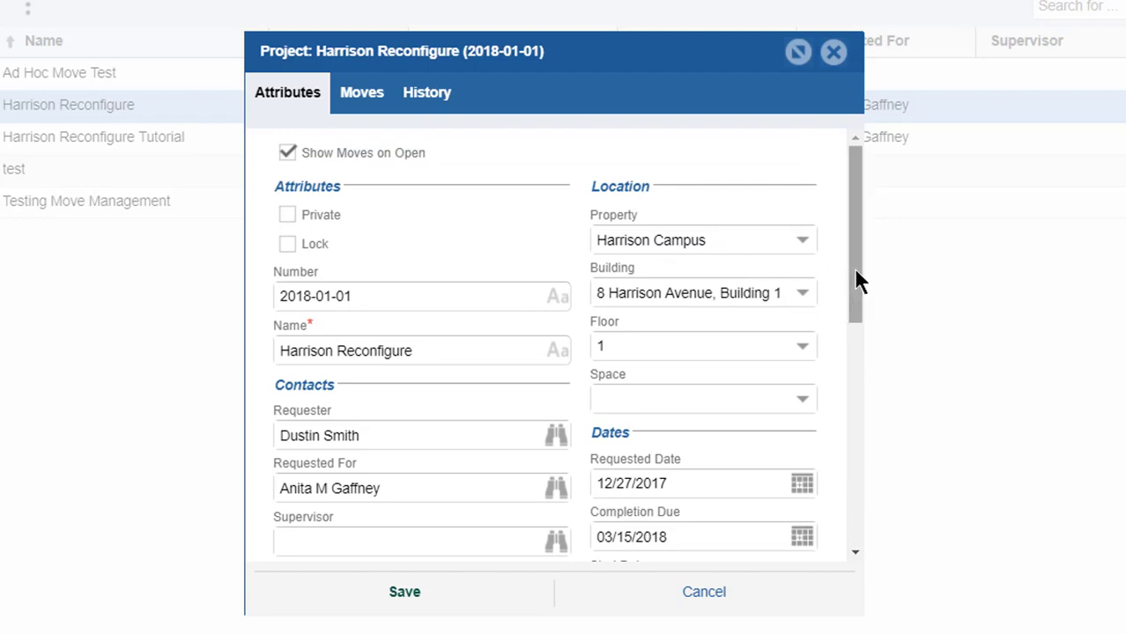
left_click_drag(854, 269, 845, 388)
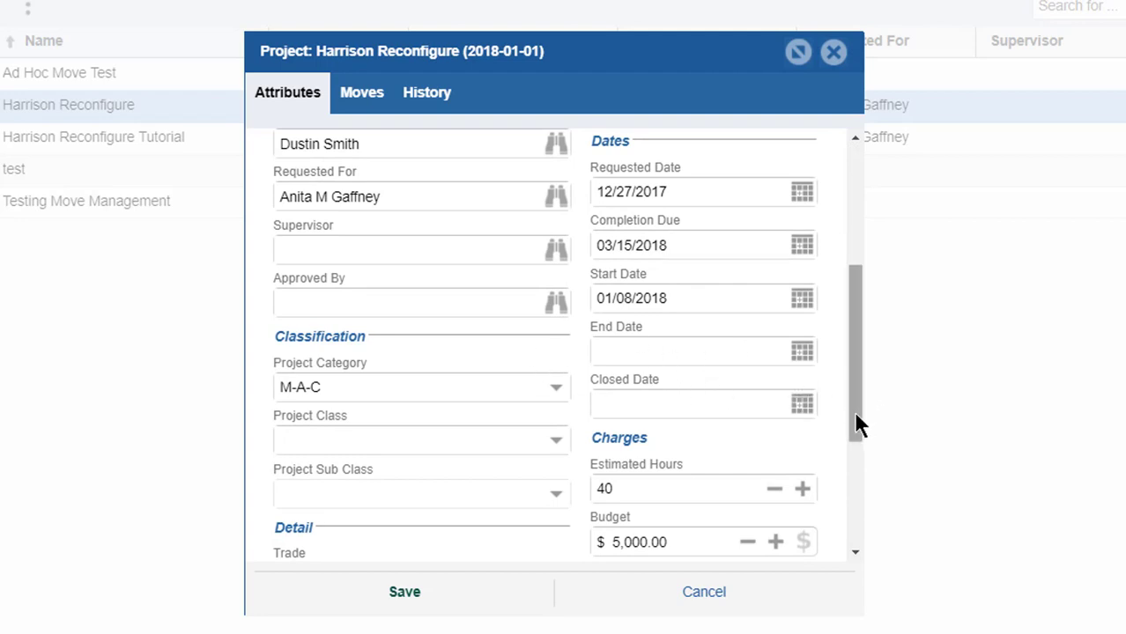
left_click_drag(854, 415, 859, 475)
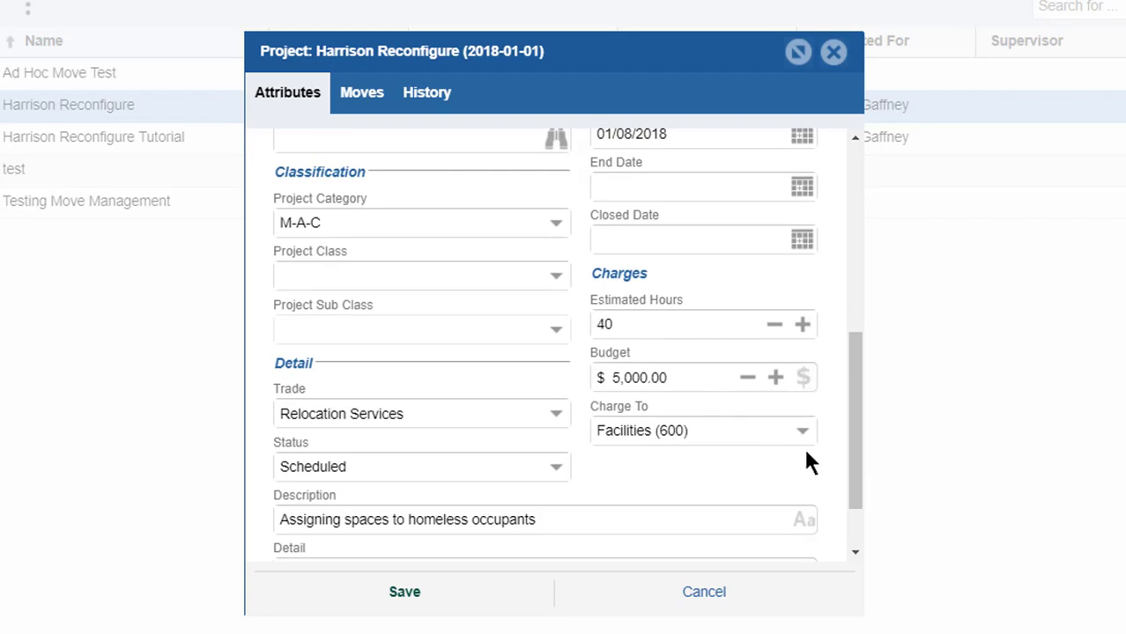
left_click_drag(849, 468, 873, 268)
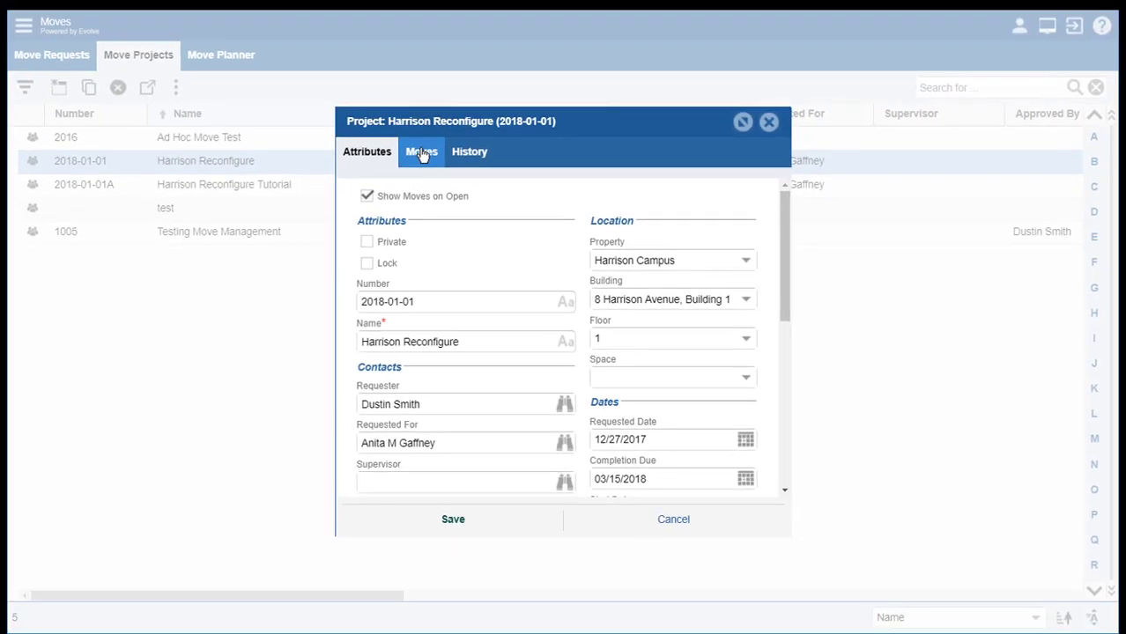
Display the project's moves in the maximized project window and show the record actions available for them
left_click(422, 153)
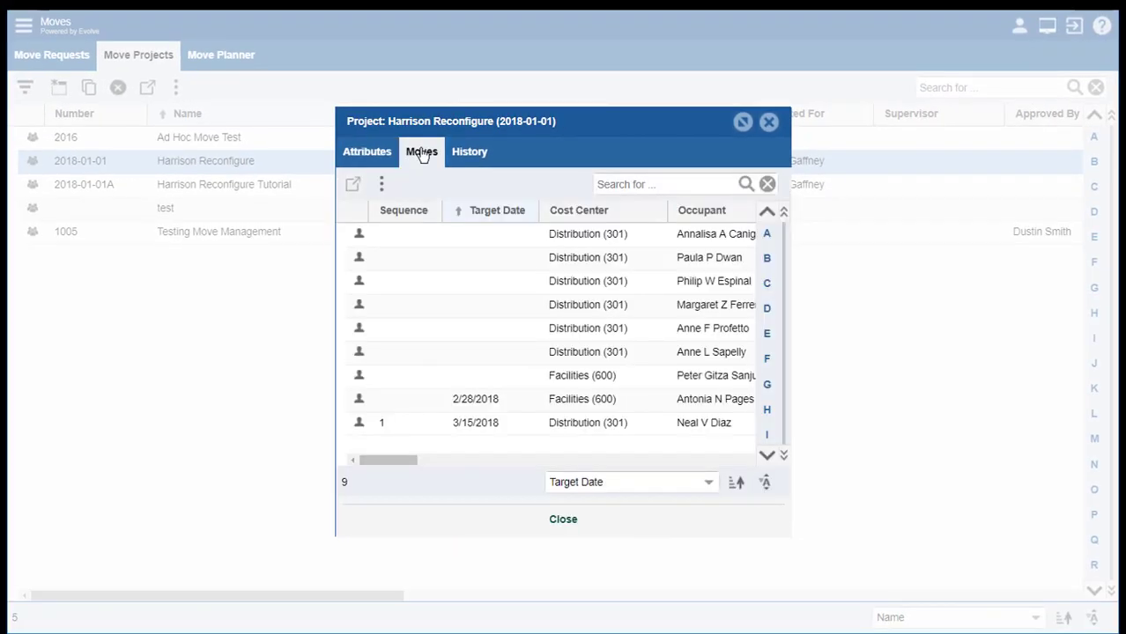
left_click(743, 123)
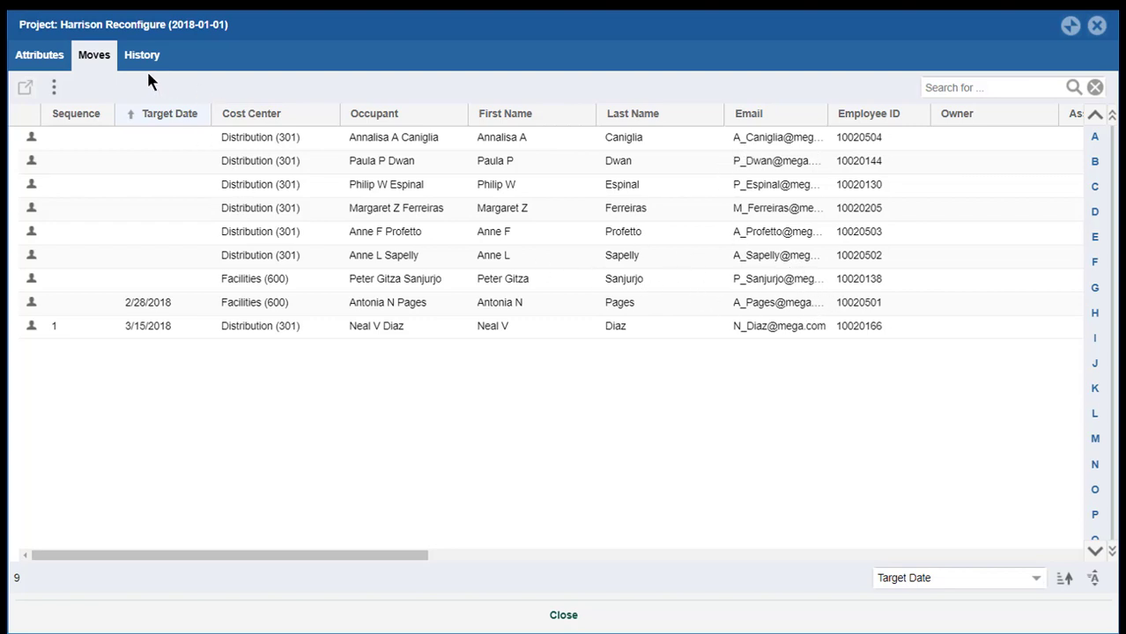
left_click(55, 90)
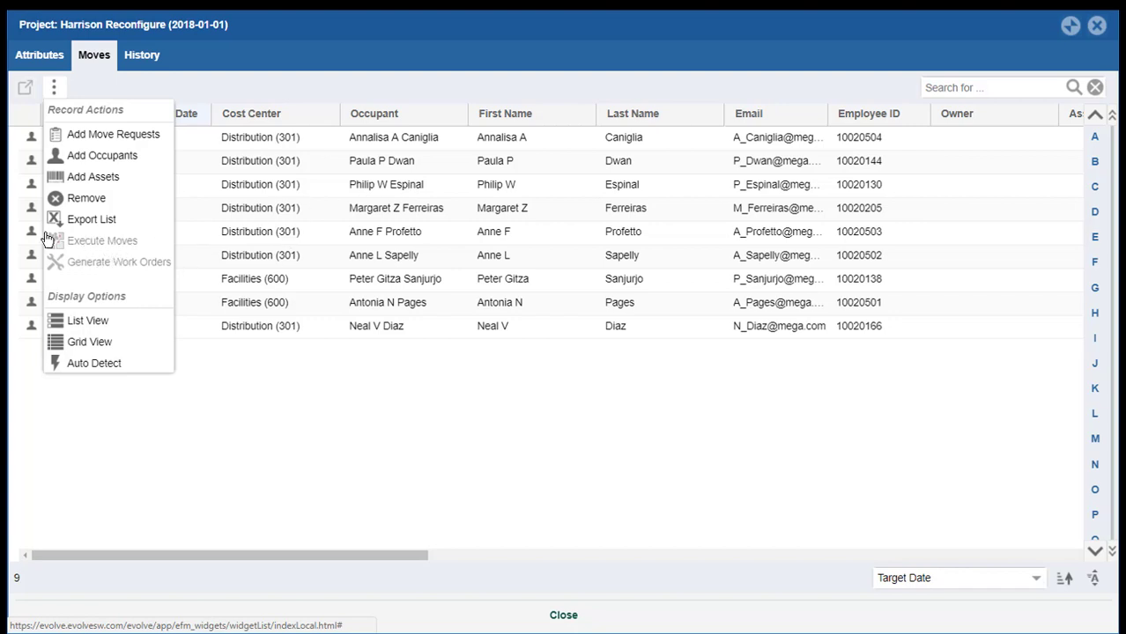
Select the moves in the third, fourth and fifth rows together and check the record actions available for them
left_click(407, 191)
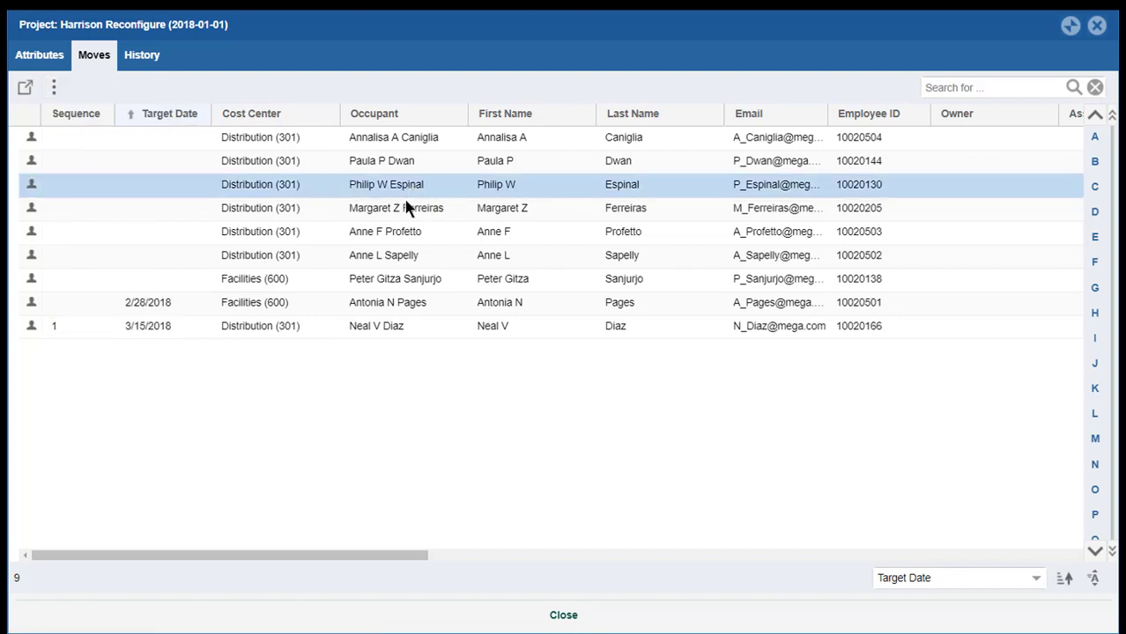
left_click(407, 208, "ctrl")
left_click(405, 231, "ctrl")
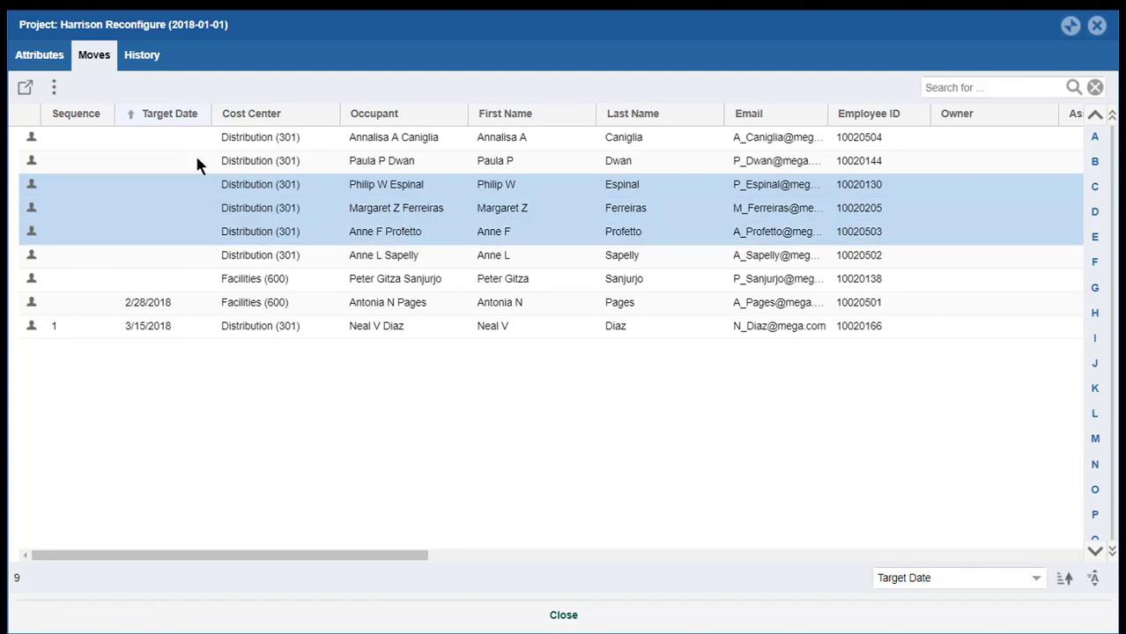
left_click(54, 88)
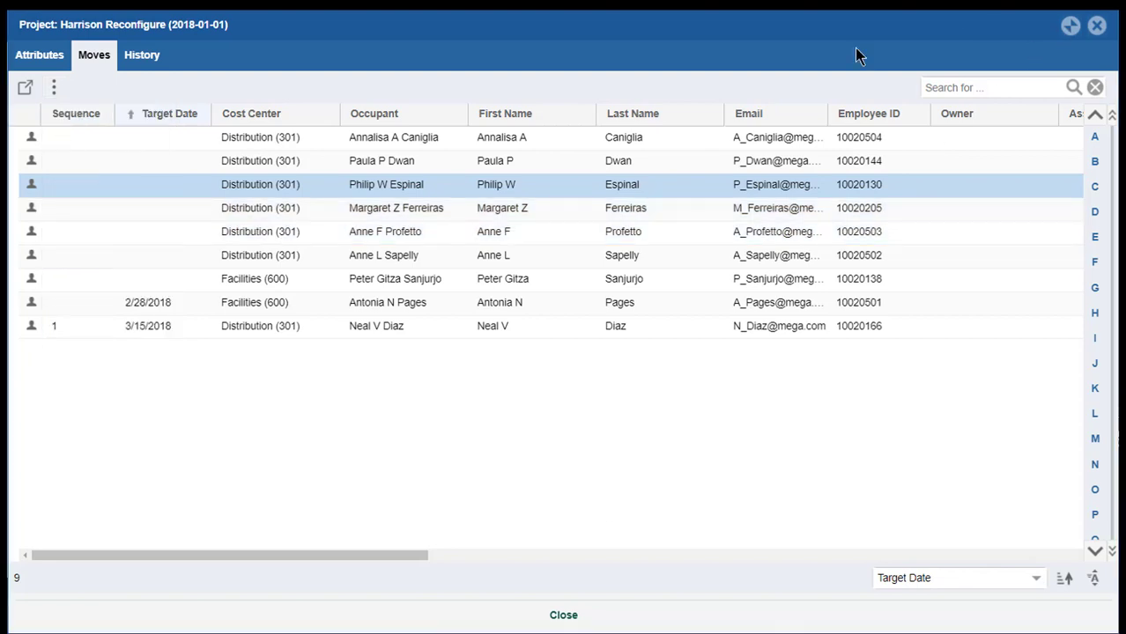
Add the existing move request dated 12/21/2017, moving from Winston Office Park, Hollis Street, to the project
left_click(57, 87)
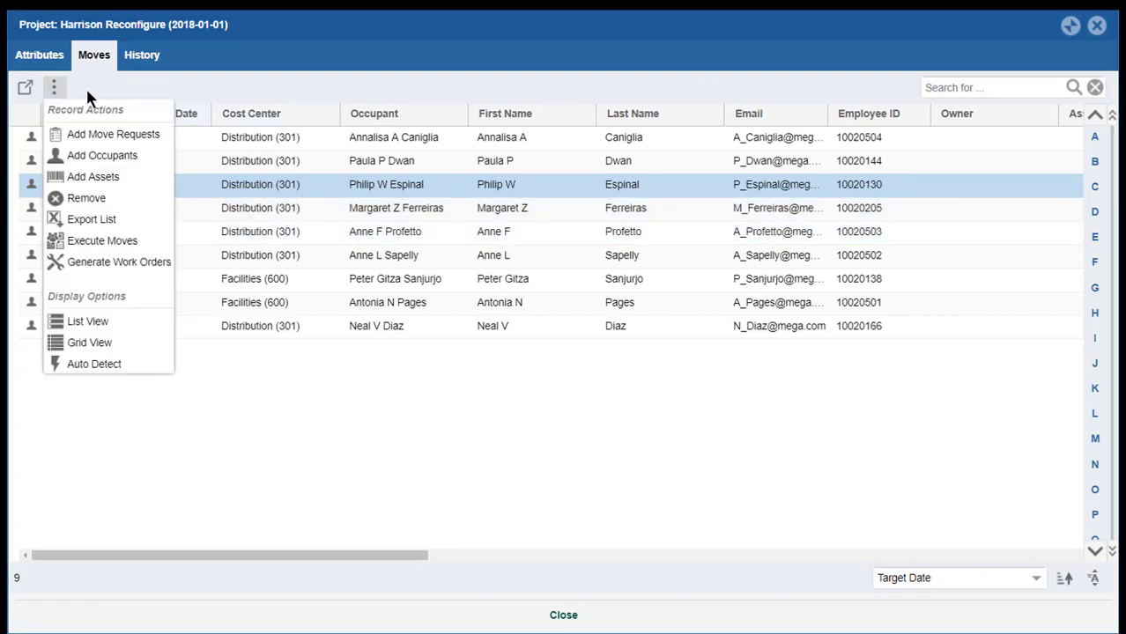
left_click(114, 135)
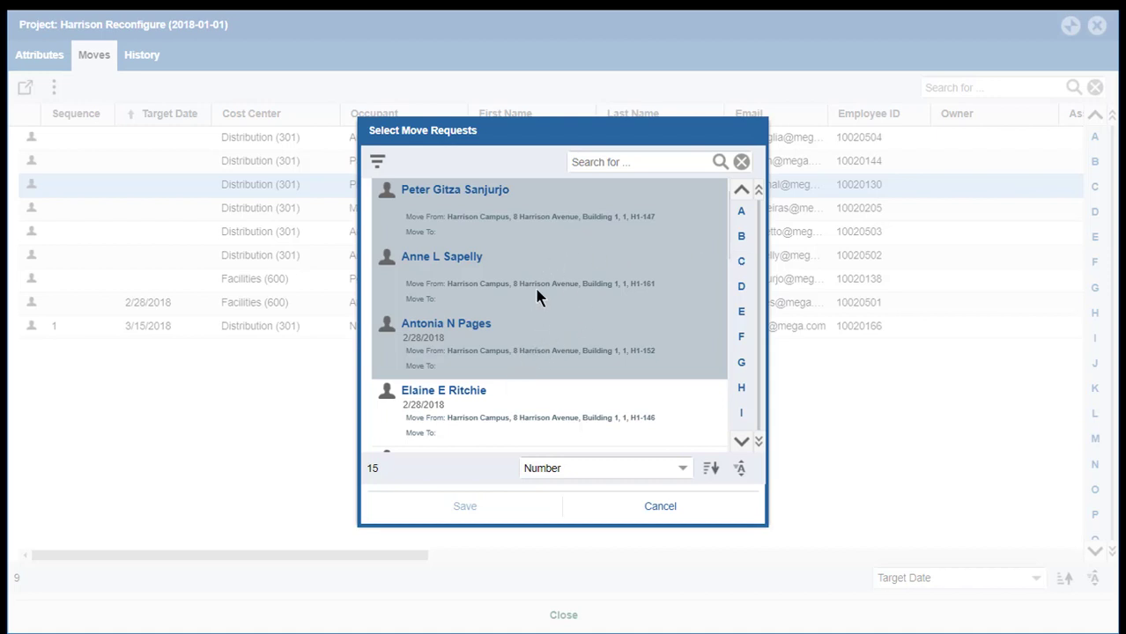
scroll(537, 293, "down", 2)
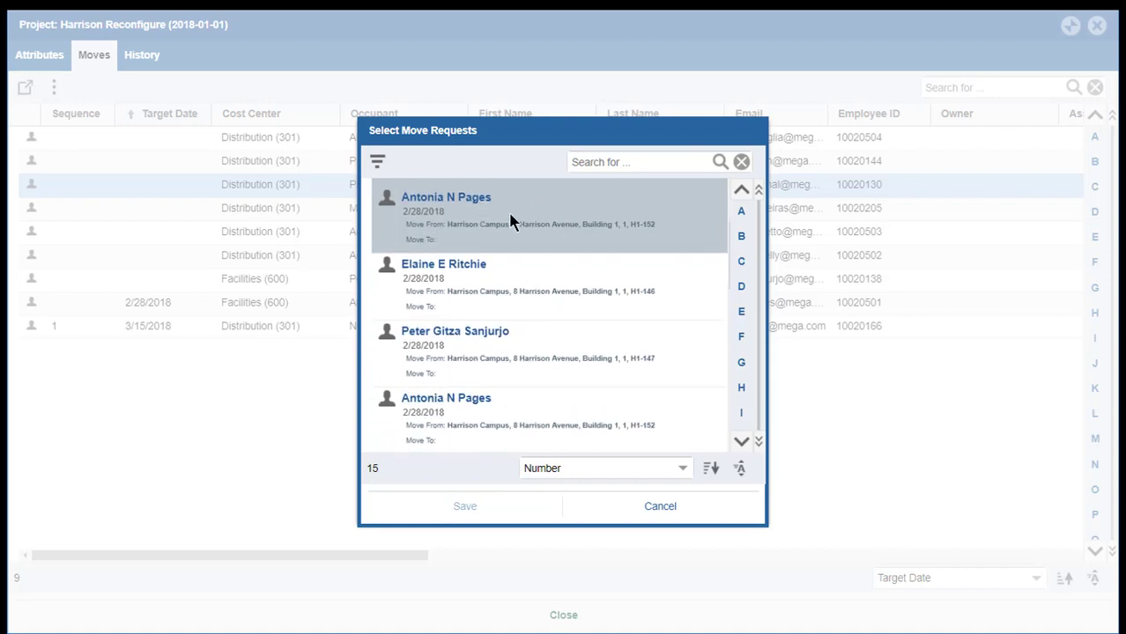
scroll(501, 282, "down", 4)
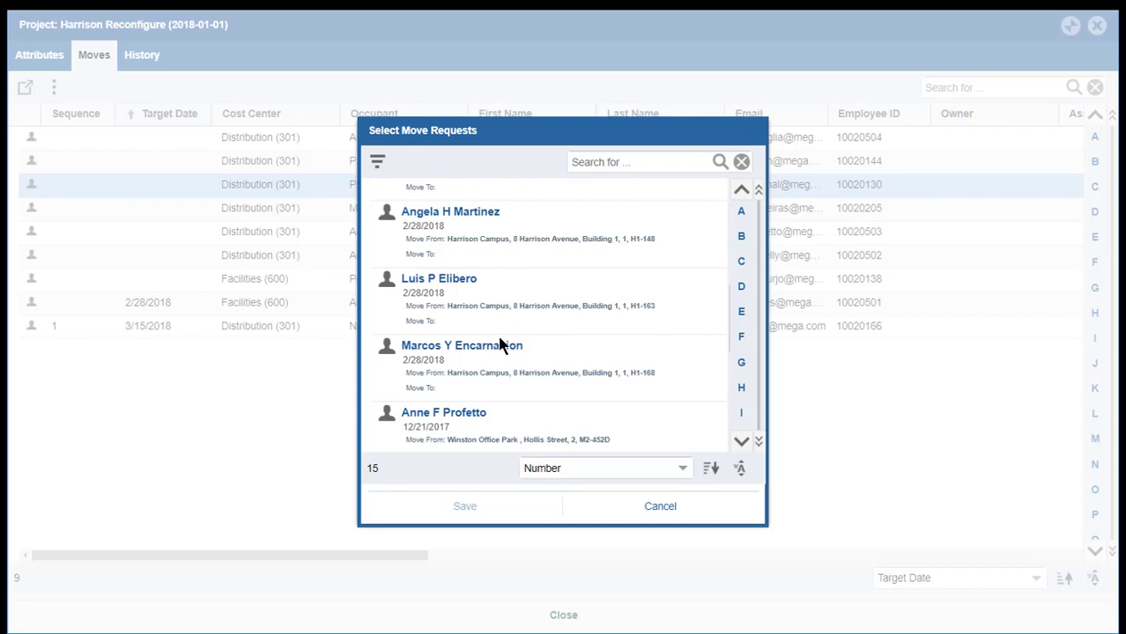
left_click(460, 422)
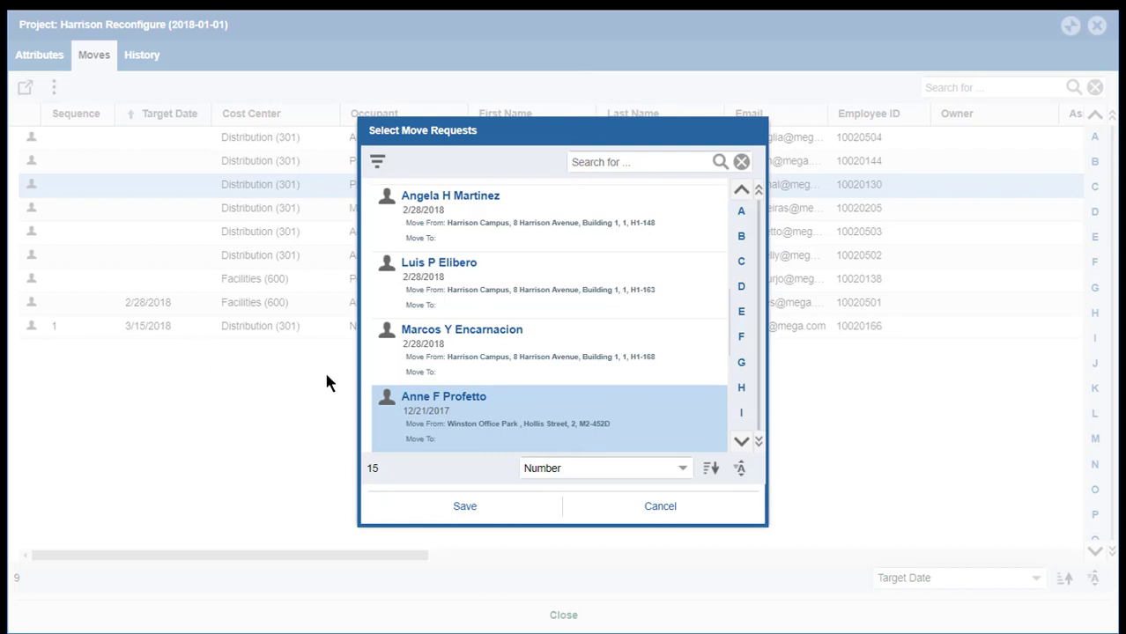
left_click(465, 507)
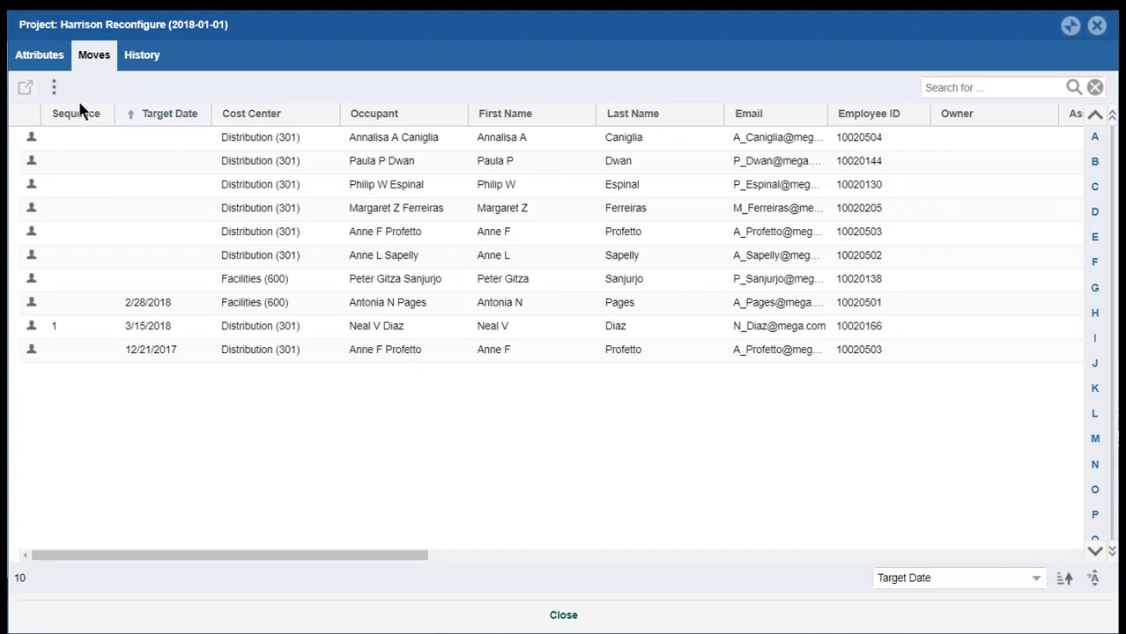
Start adding occupants to the project, search the occupant list by a first name and clear the search
left_click(55, 89)
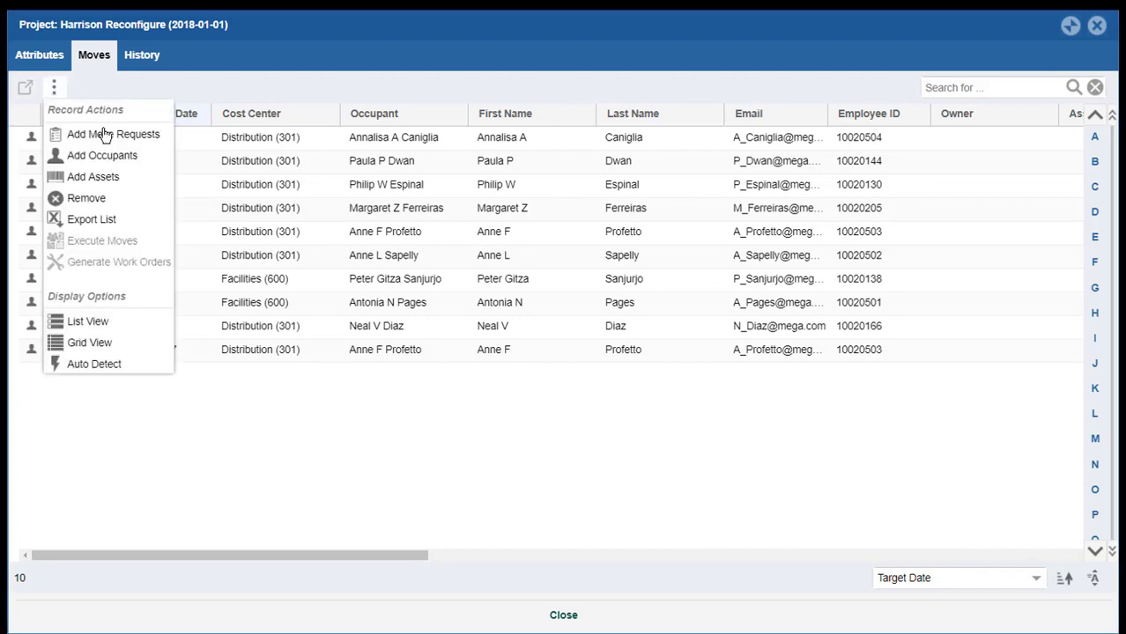
left_click(97, 162)
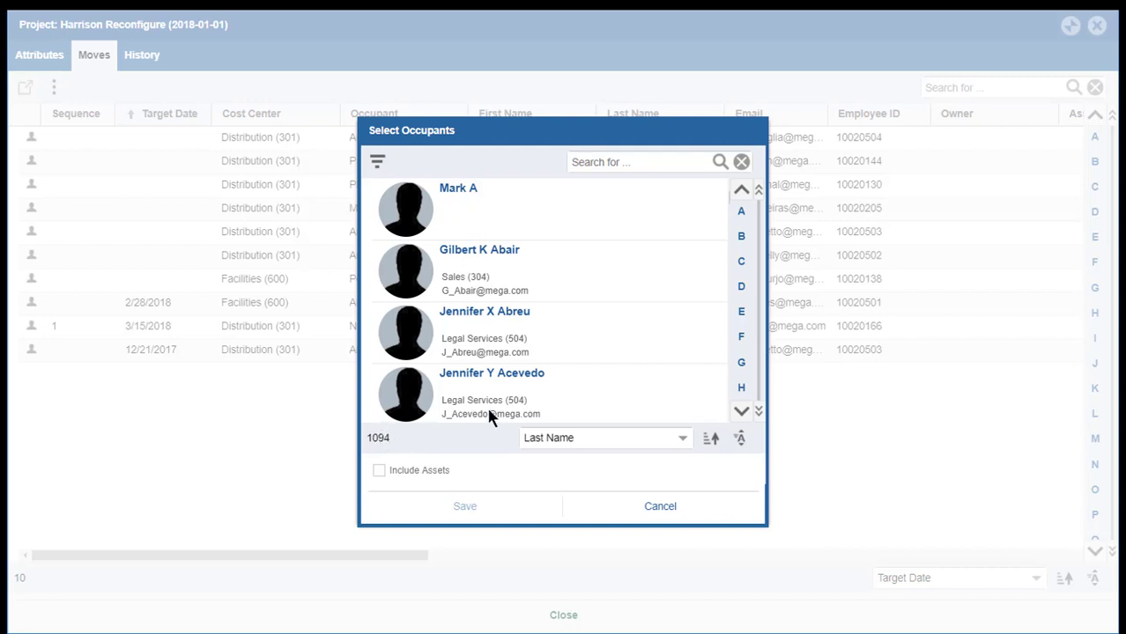
left_click(622, 163)
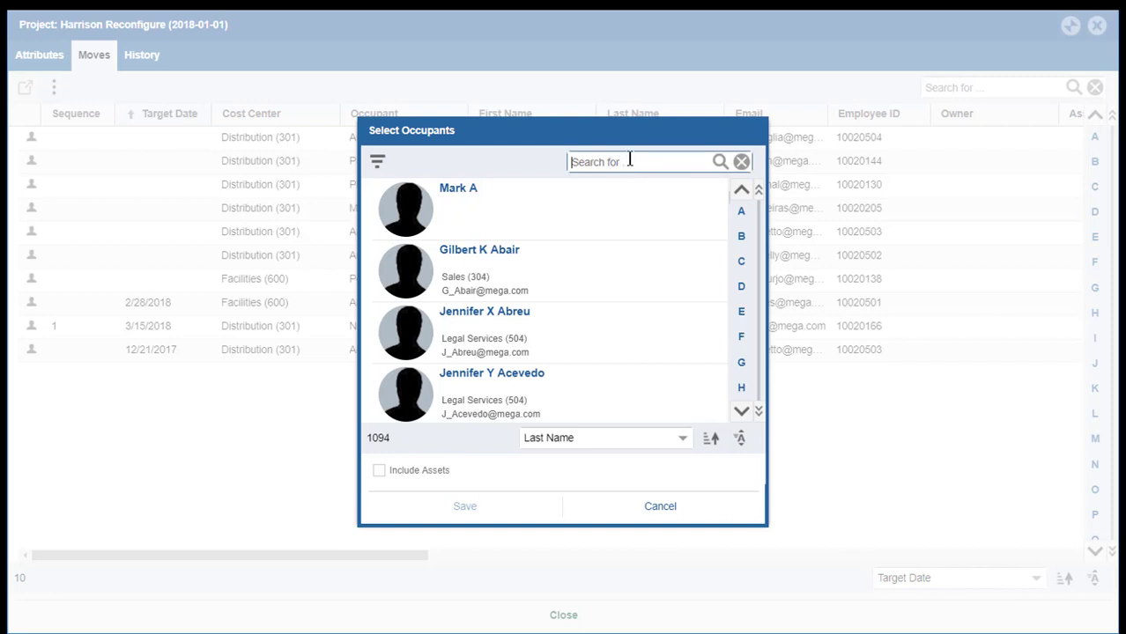
type("john")
left_click(718, 163)
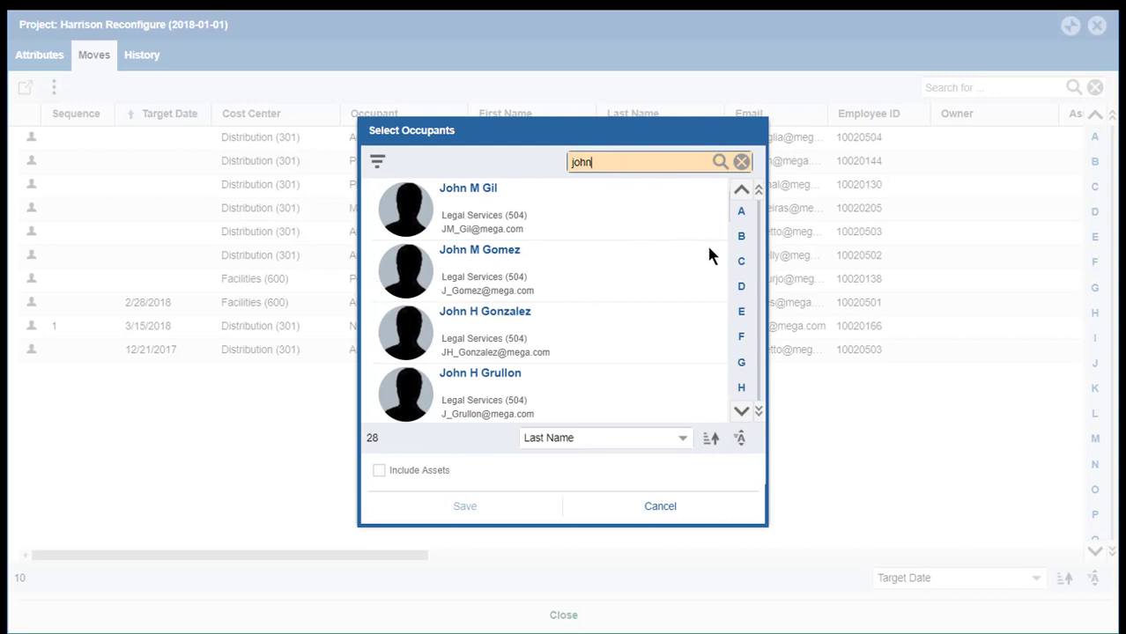
key("BackSpace")
key("BackSpace")
key("BackSpace")
key("BackSpace")
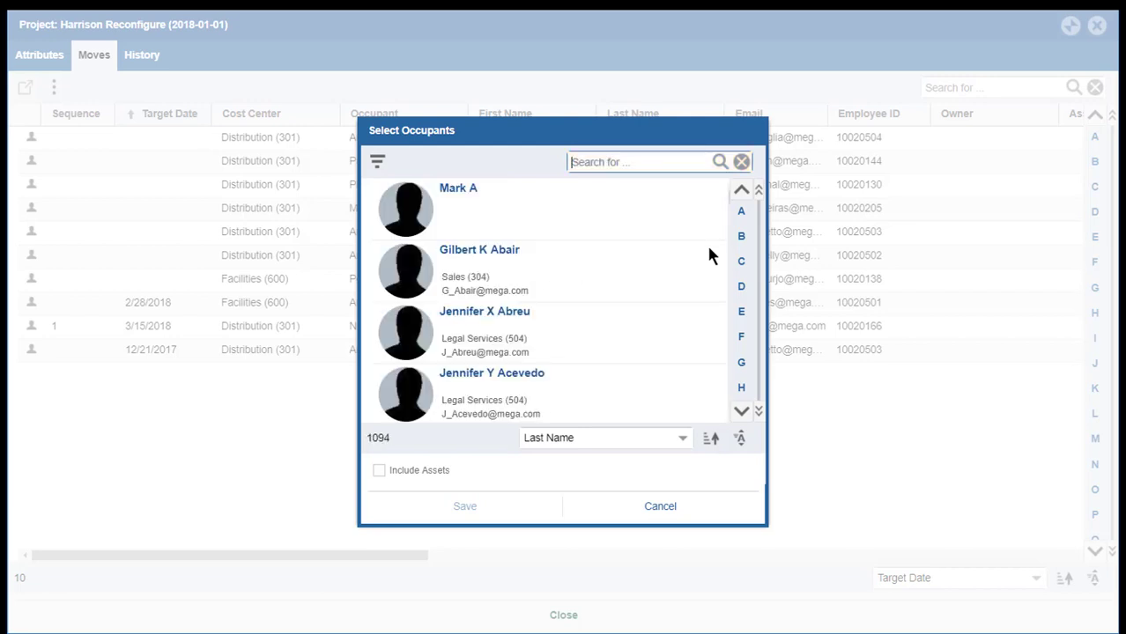
Filter the occupant list by the cost center Legal Services (504)
left_click(378, 161)
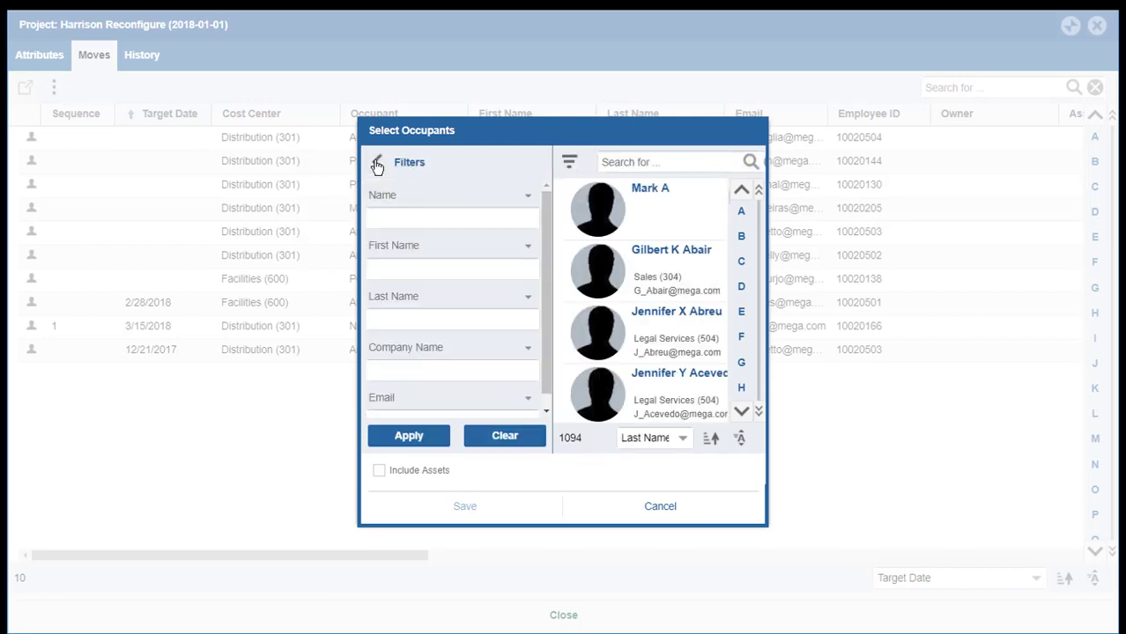
left_click(527, 198)
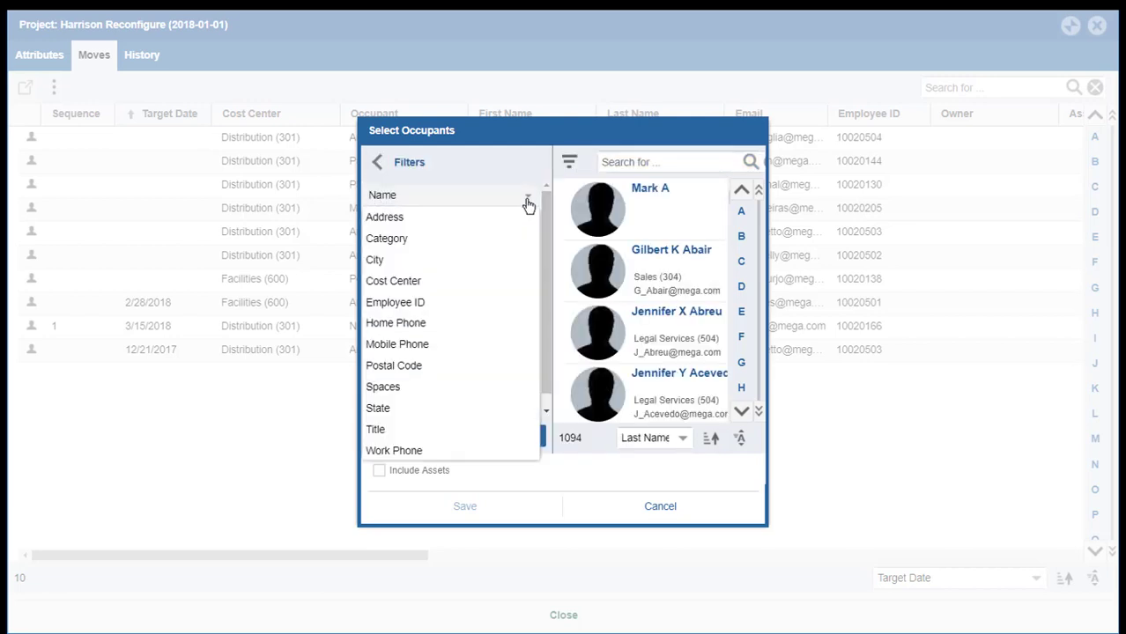
left_click(416, 282)
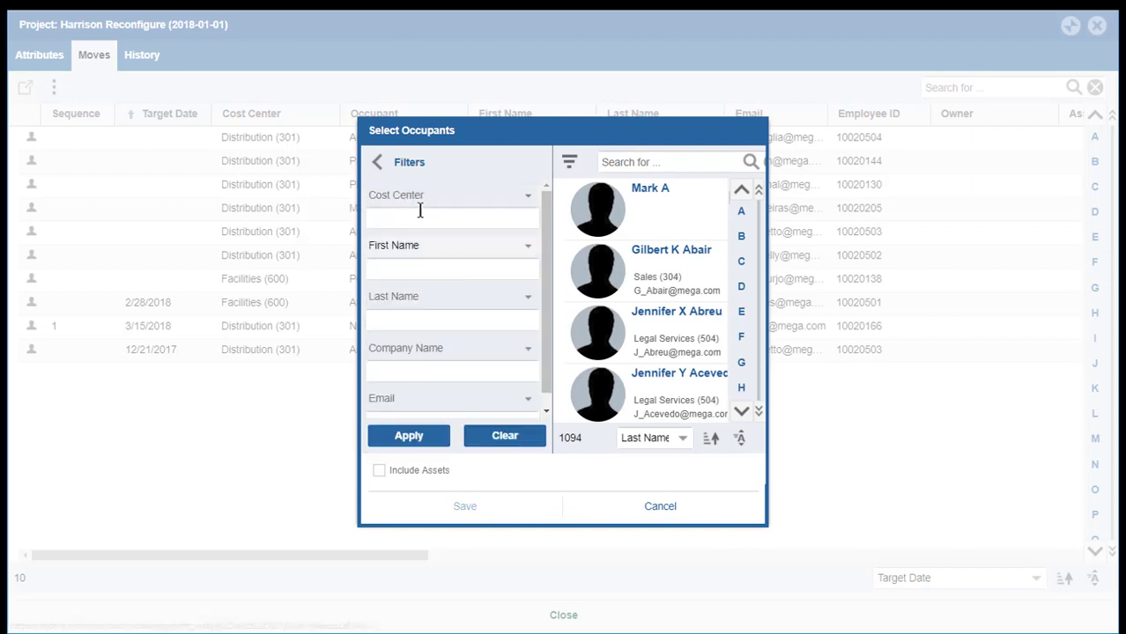
left_click(404, 221)
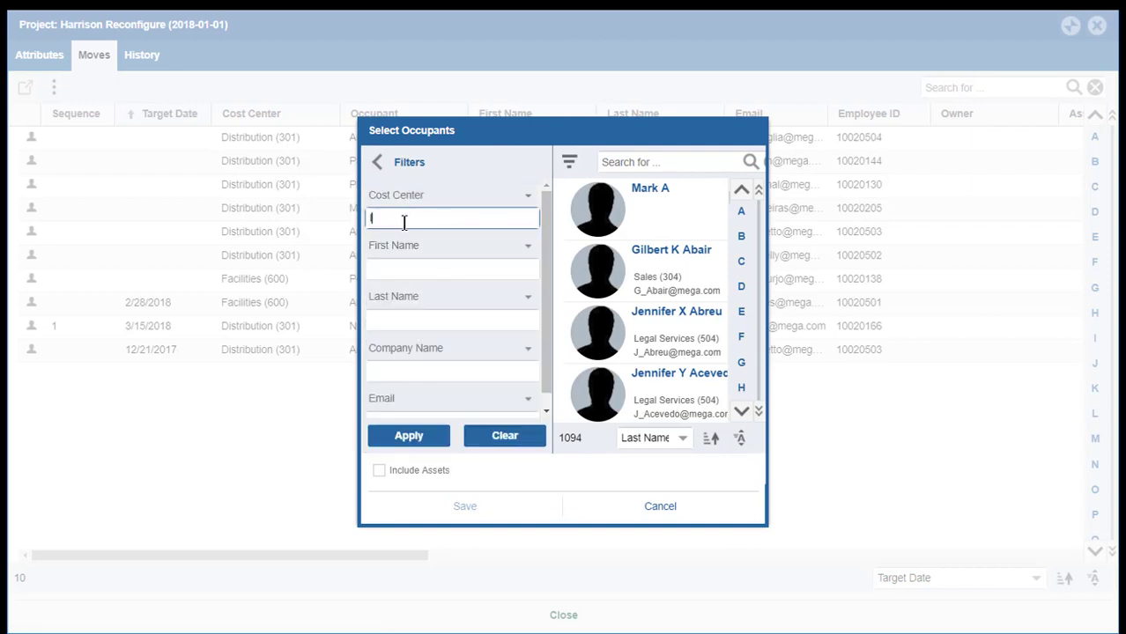
type("lega")
type("l")
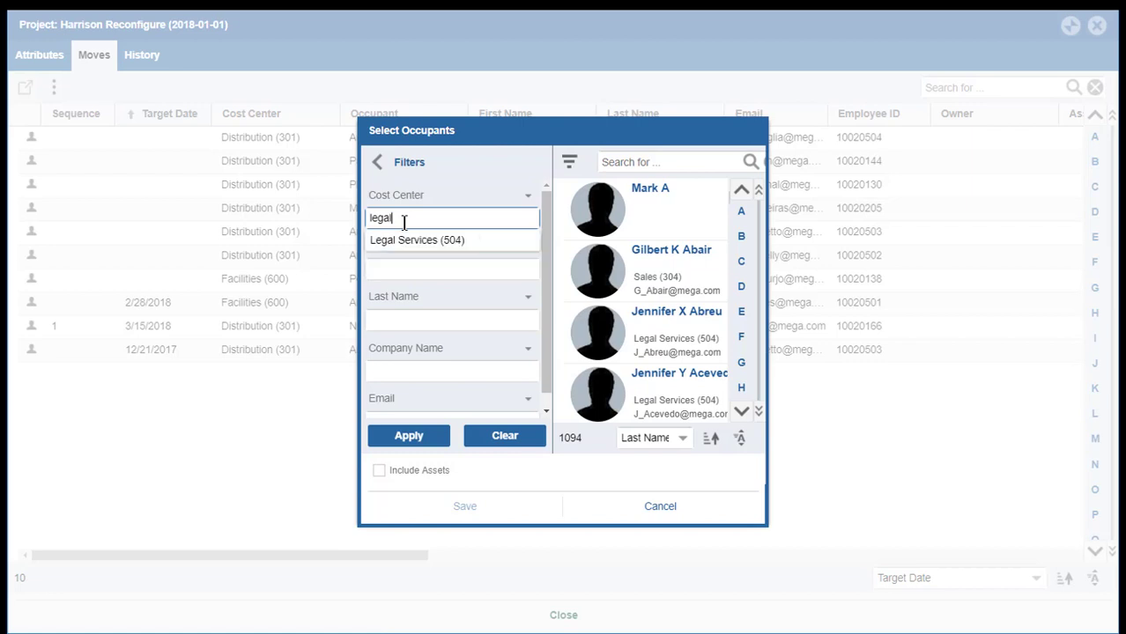
left_click(410, 241)
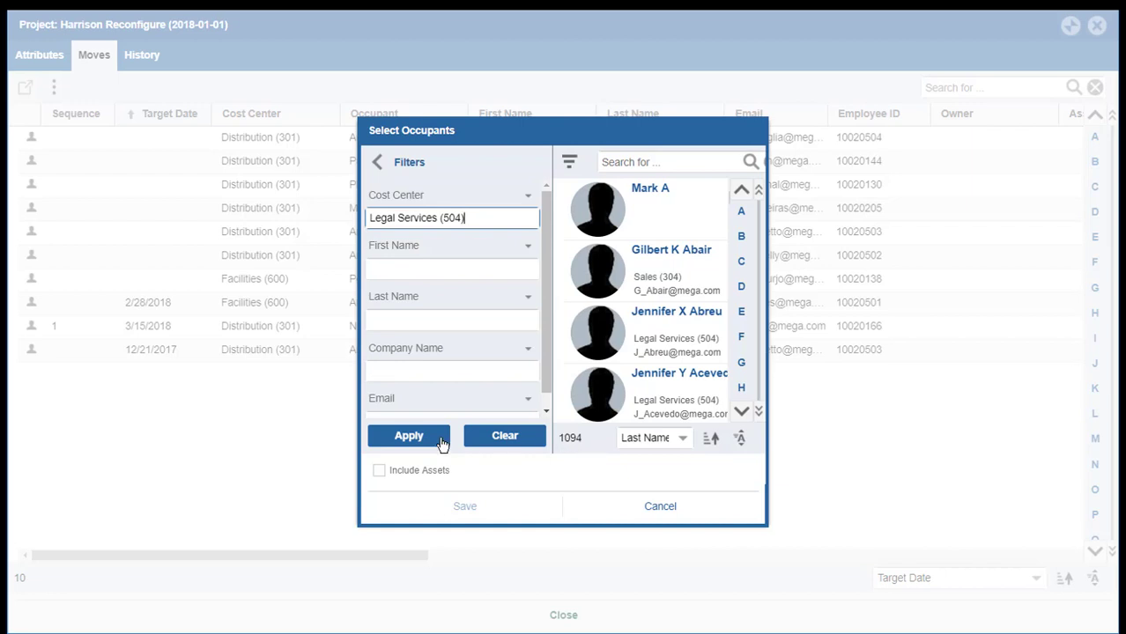
left_click(411, 435)
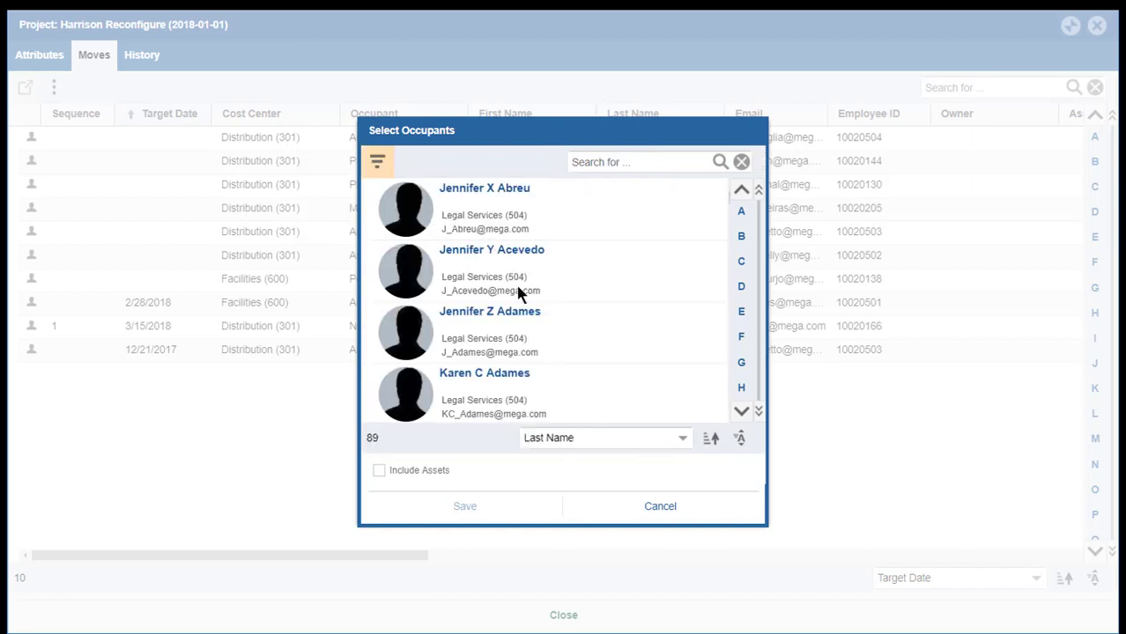
Narrow the Legal Services (504) occupant list with an additional filter on Spaces set to 0
left_click(469, 317)
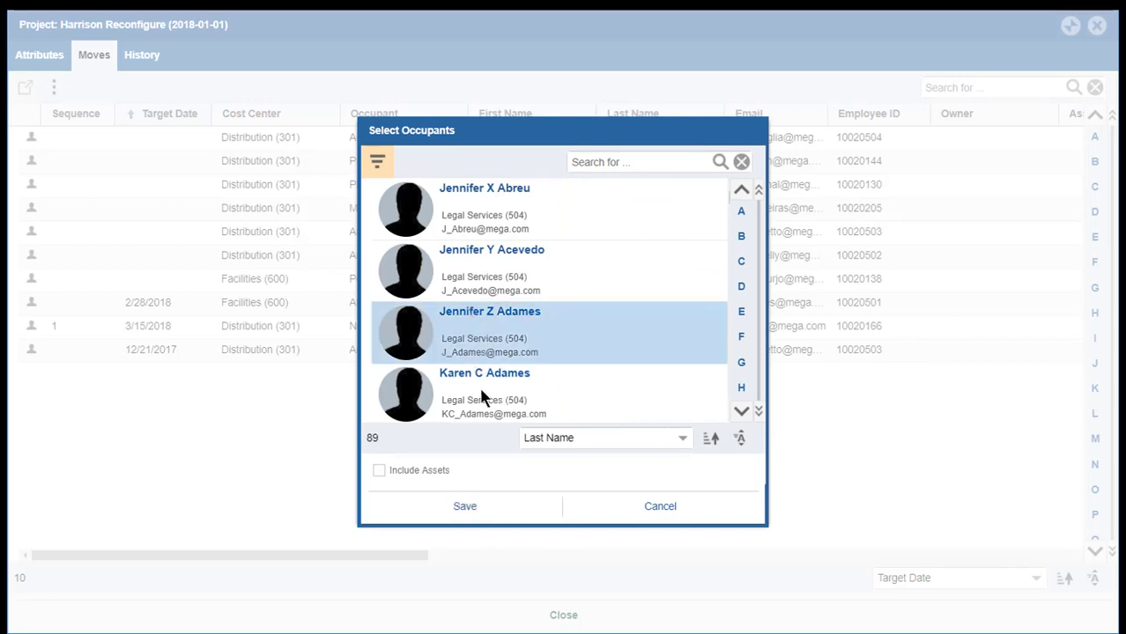
left_click(515, 279)
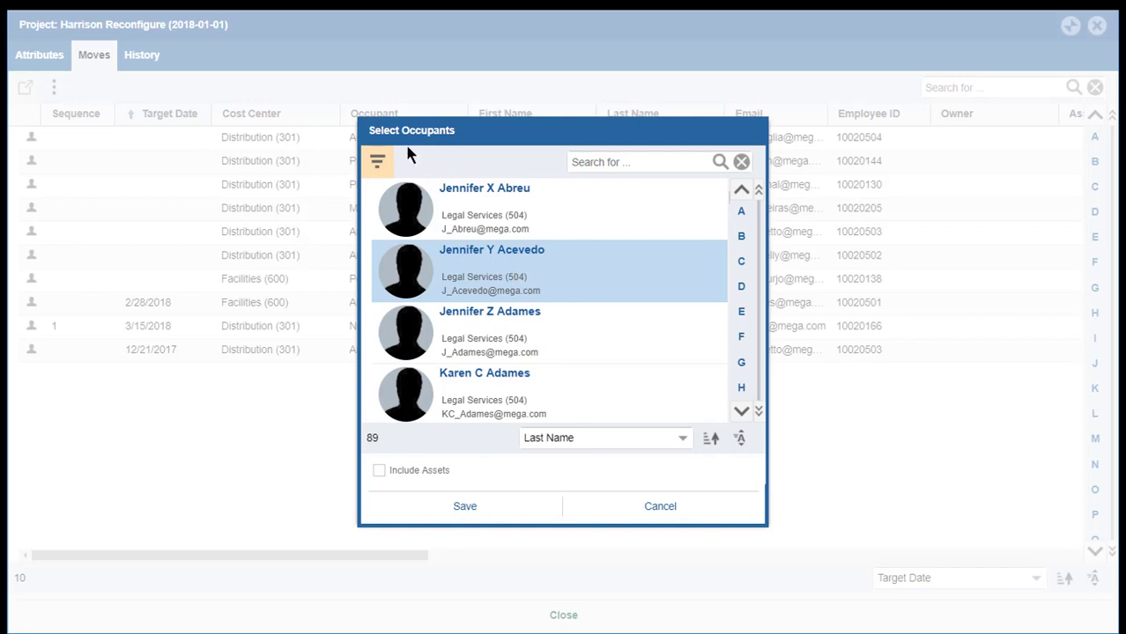
left_click(376, 161)
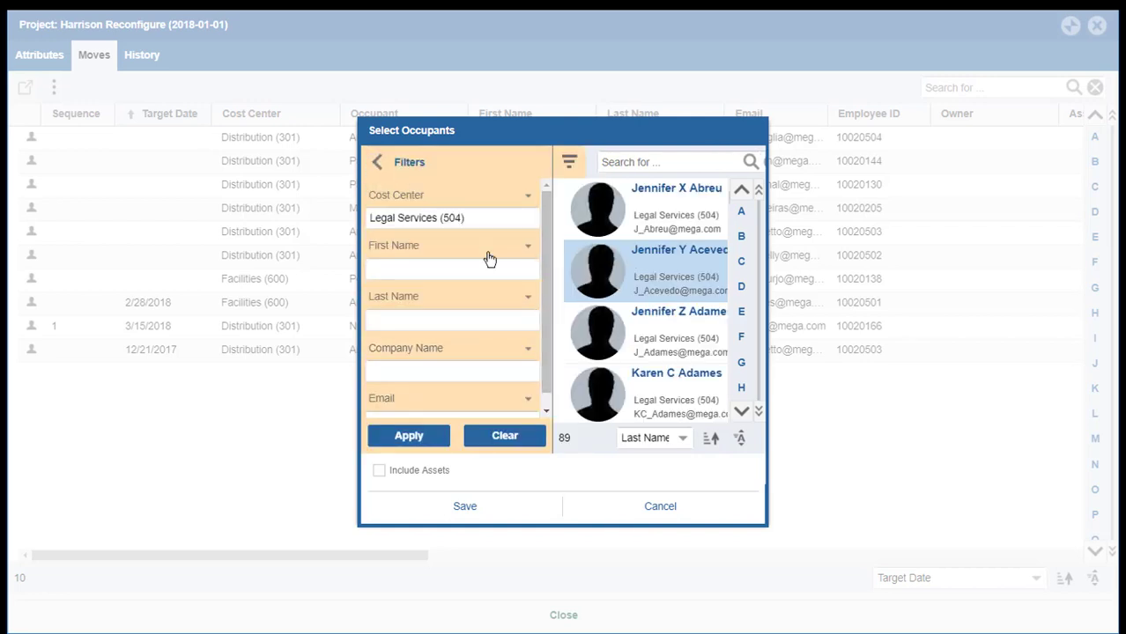
left_click(528, 253)
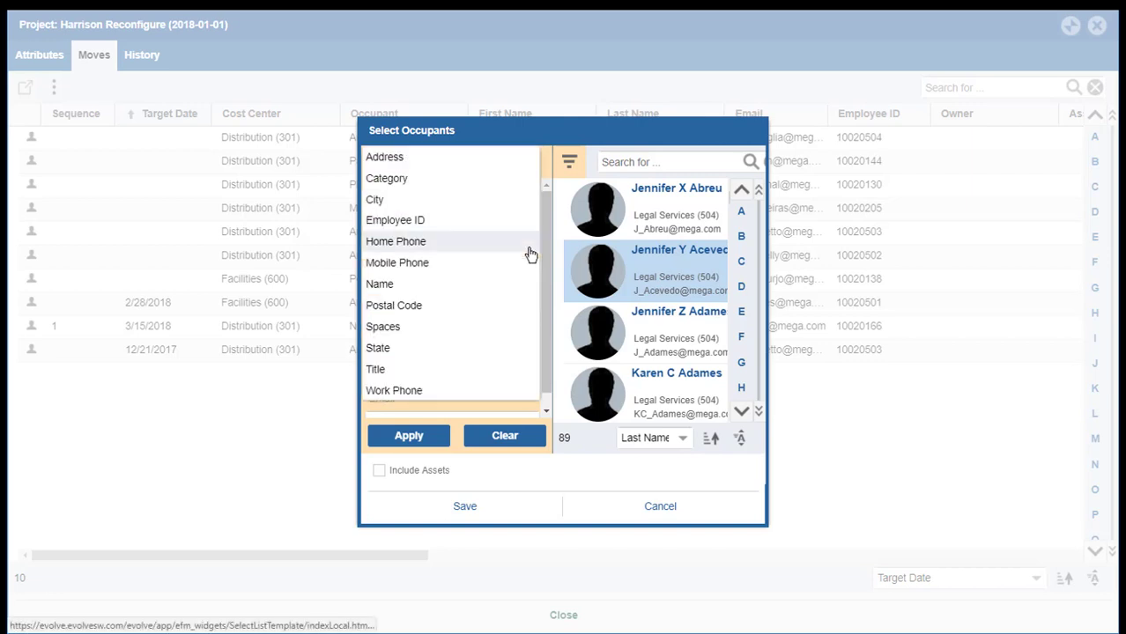
left_click(412, 326)
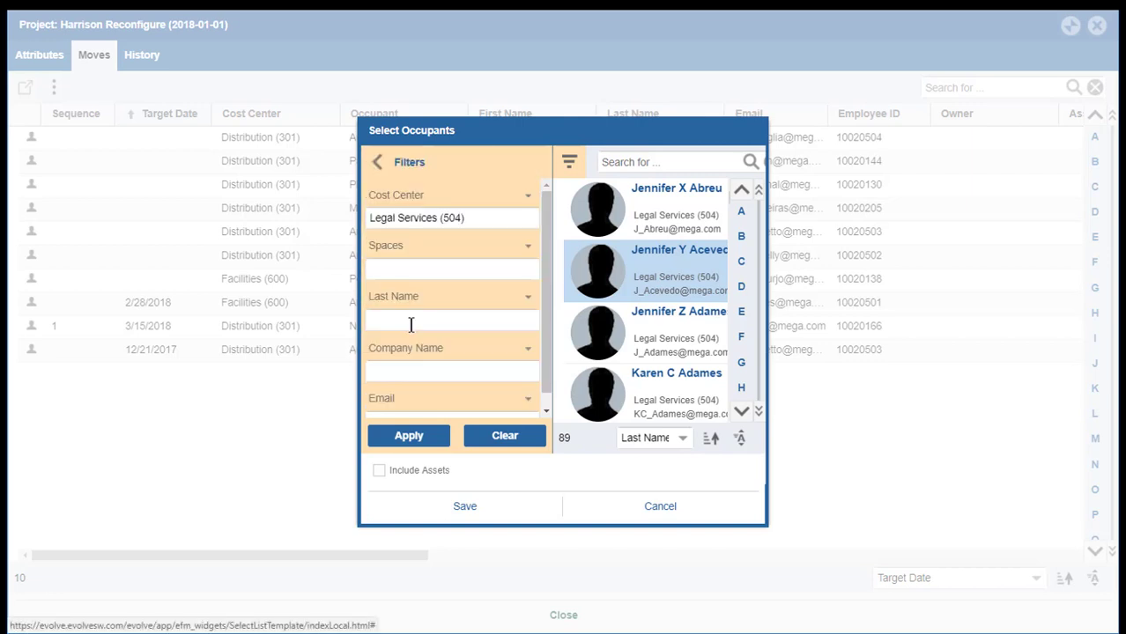
left_click(422, 272)
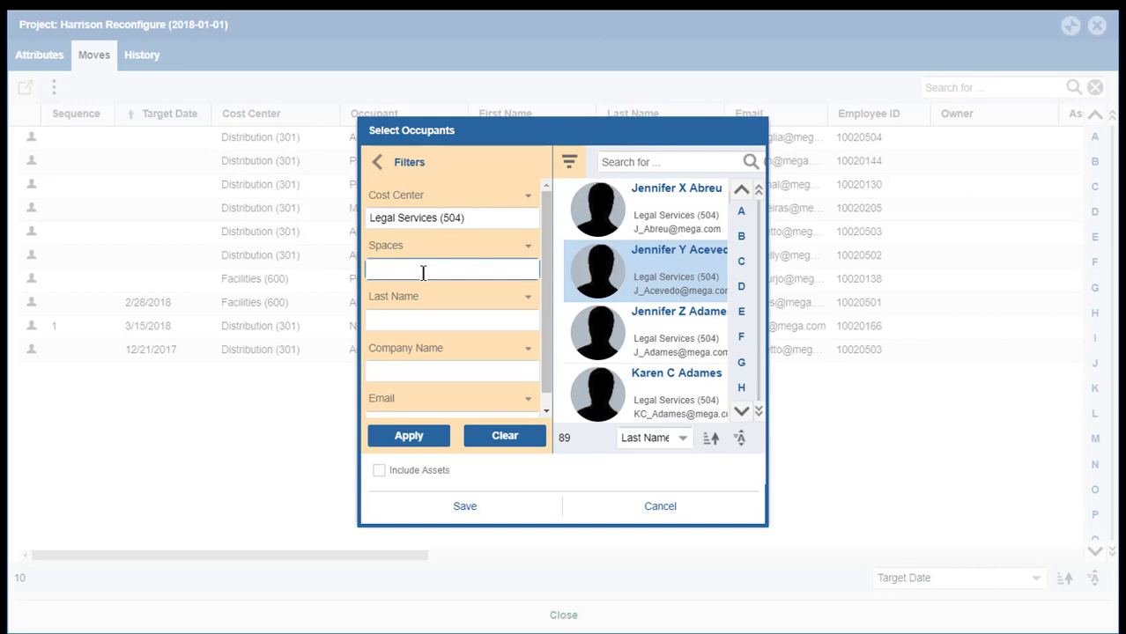
type("0")
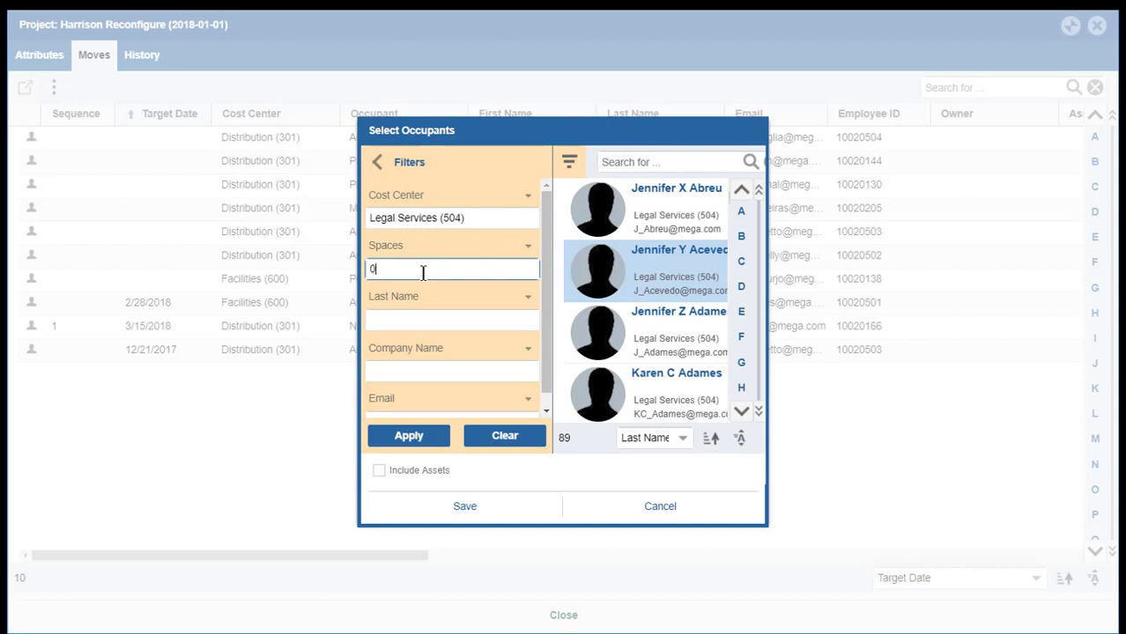
left_click(409, 436)
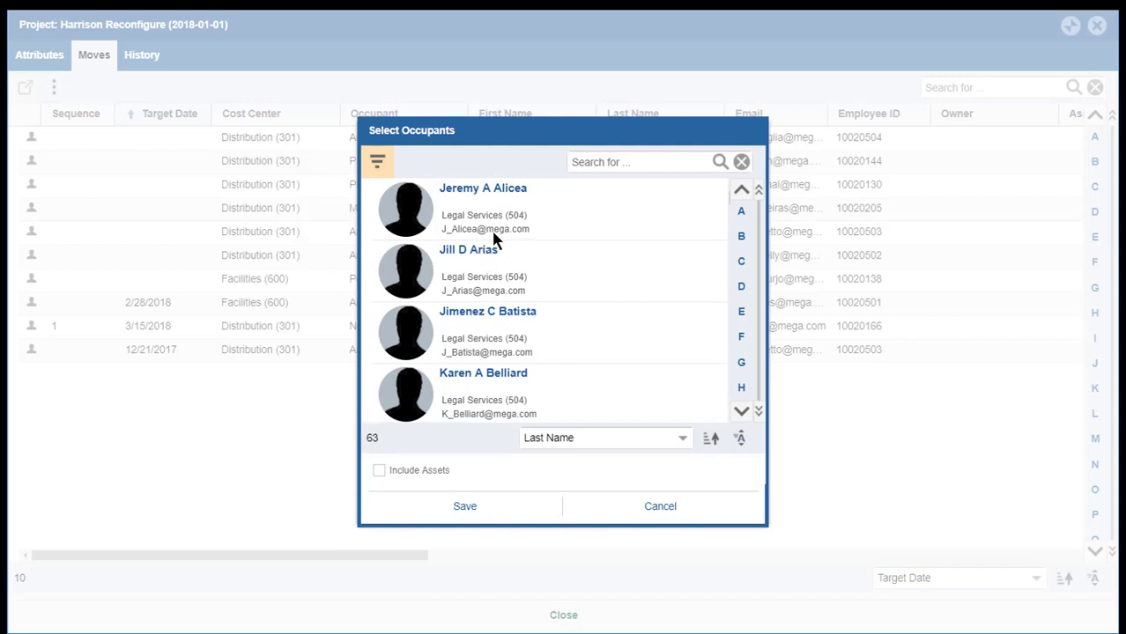
Add the first two occupants in the filtered Legal Services (504) list to the project together
left_click(473, 200)
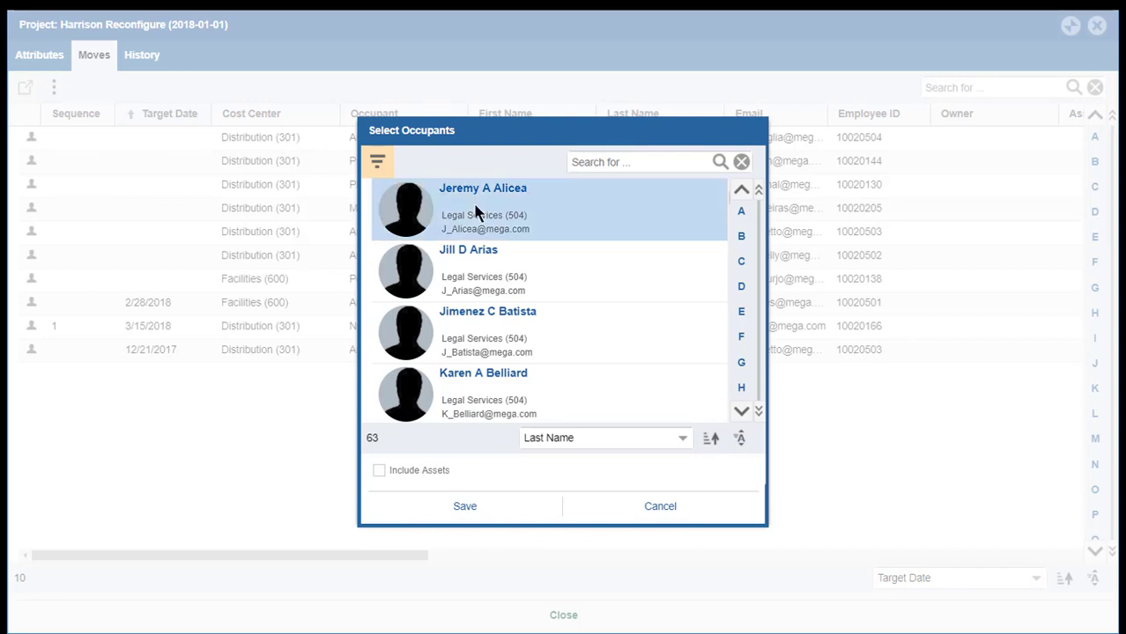
left_click(473, 278)
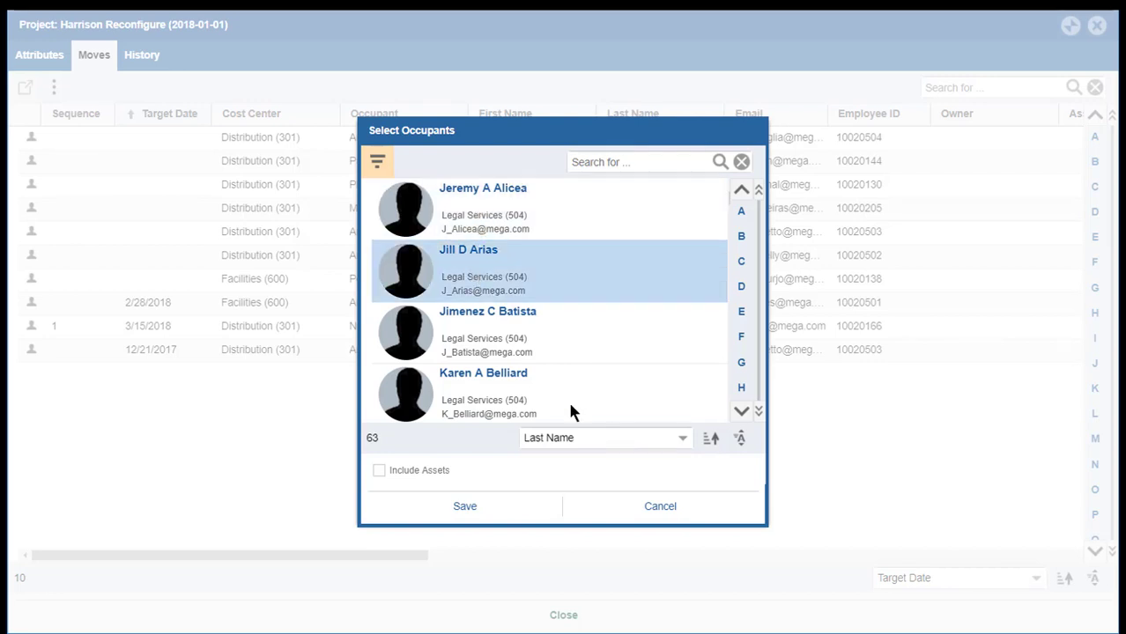
left_click(499, 227, "ctrl")
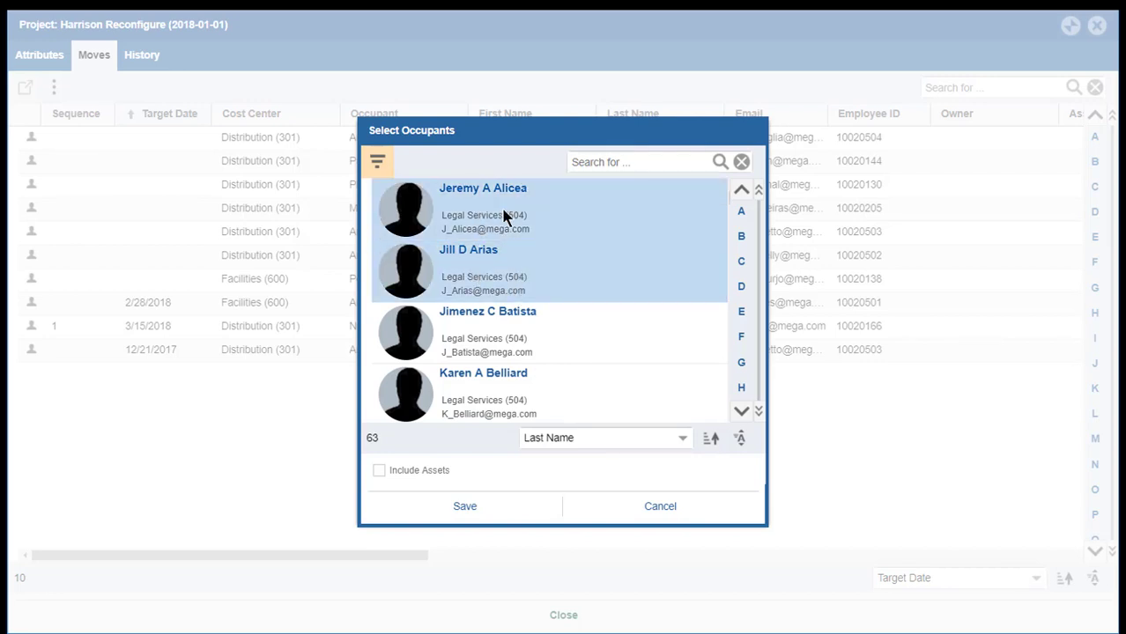
scroll(593, 331, "down", 1)
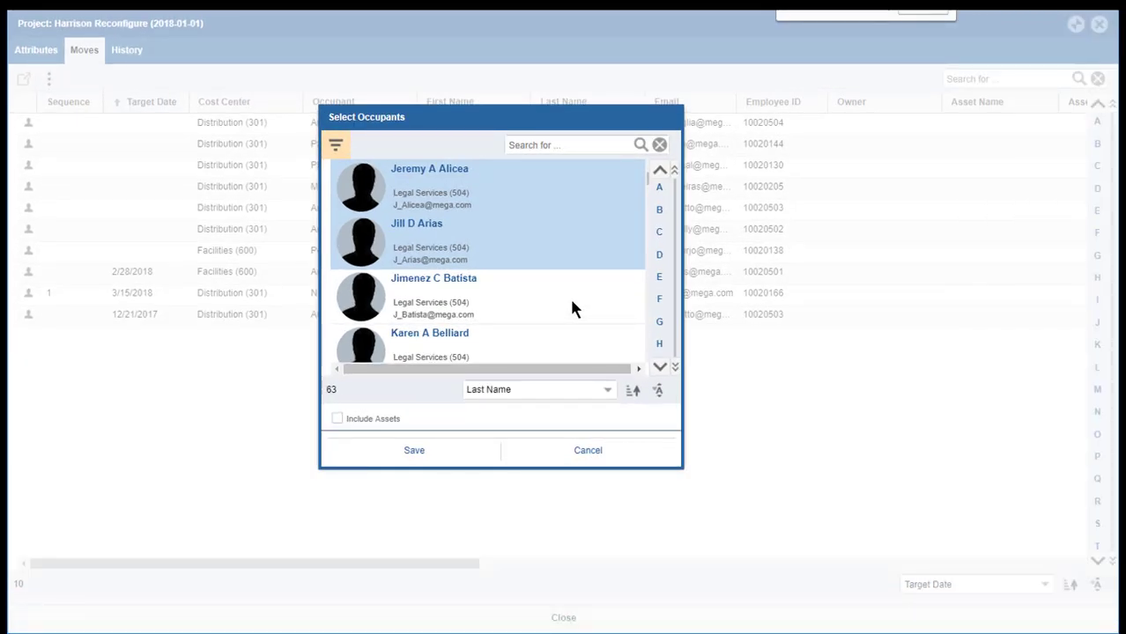
left_click(419, 454)
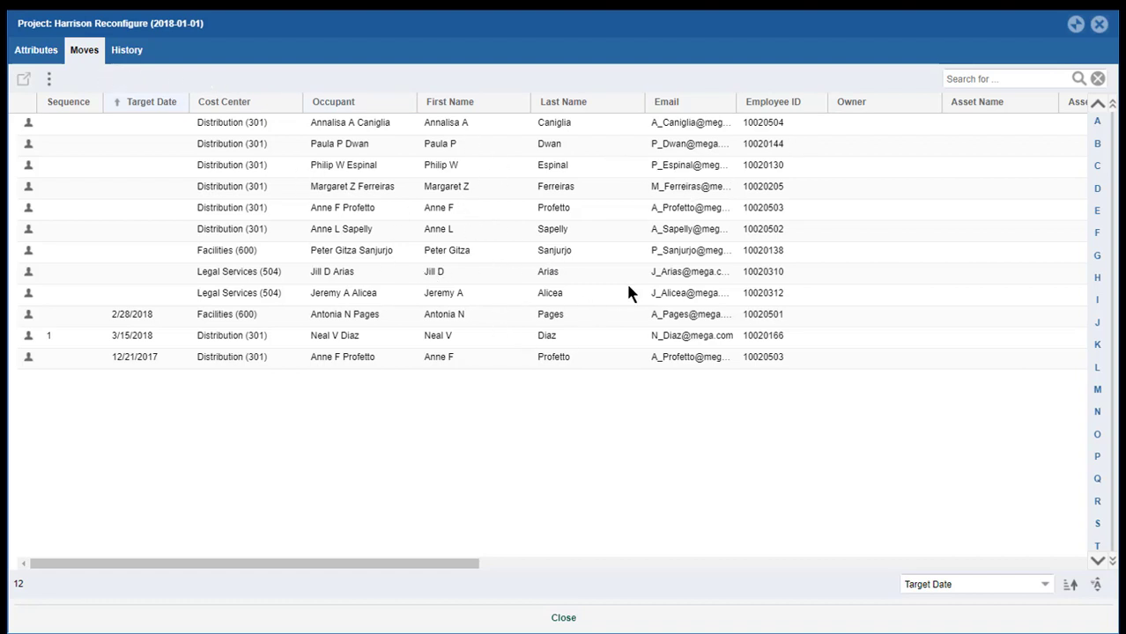
Search the assets for "workstat" and add the ABCO Endure 102 executive workstation to the project's moves
left_click(50, 82)
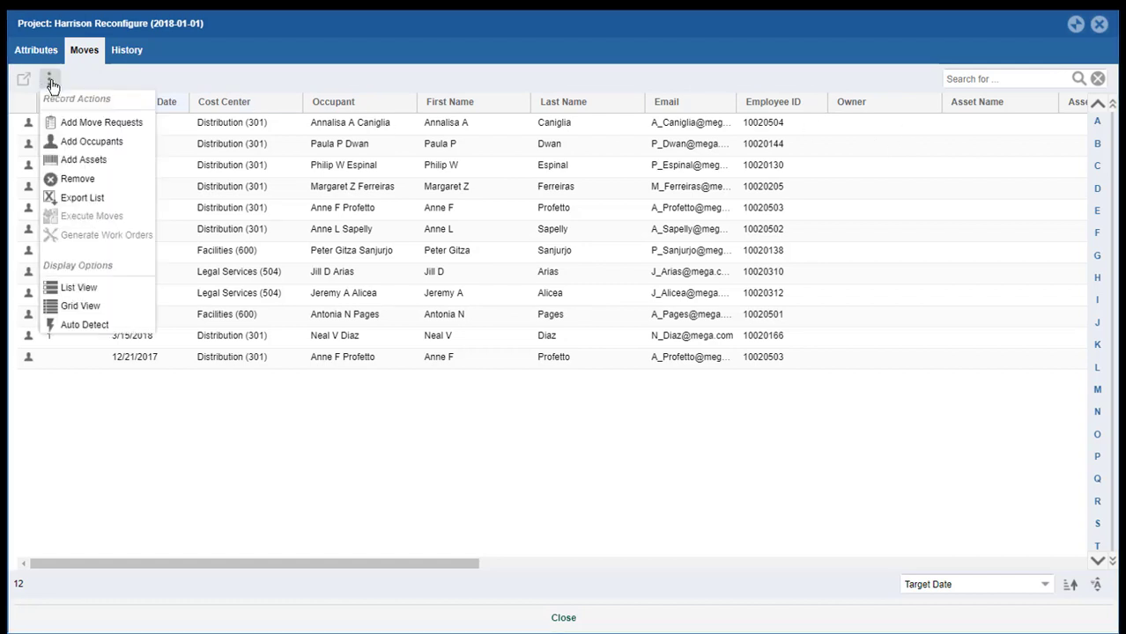
left_click(85, 161)
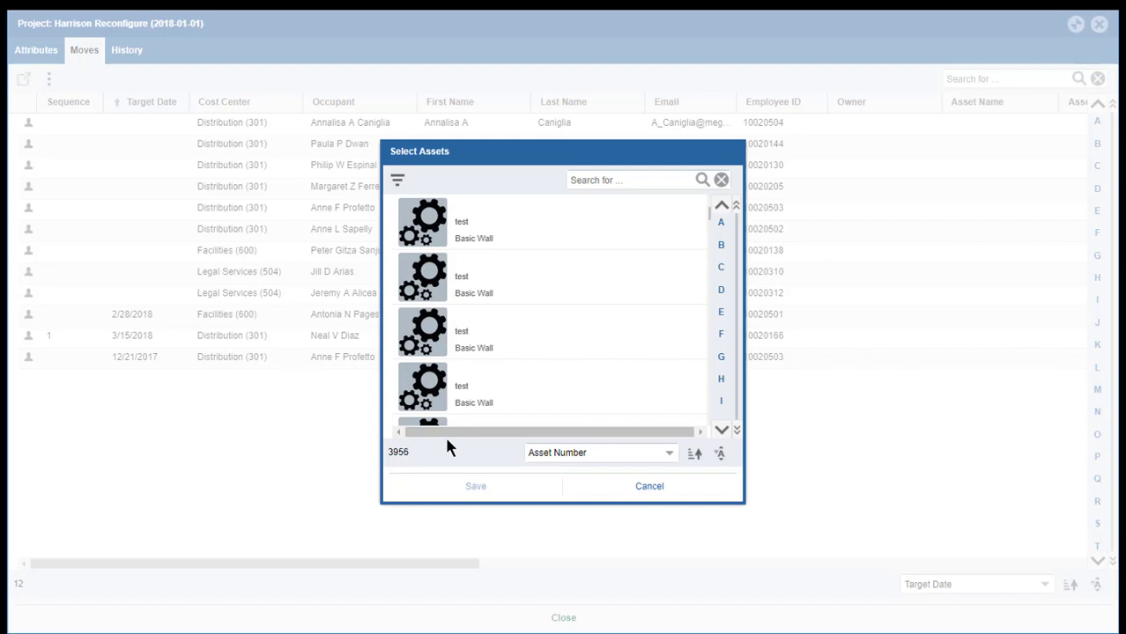
left_click(591, 180)
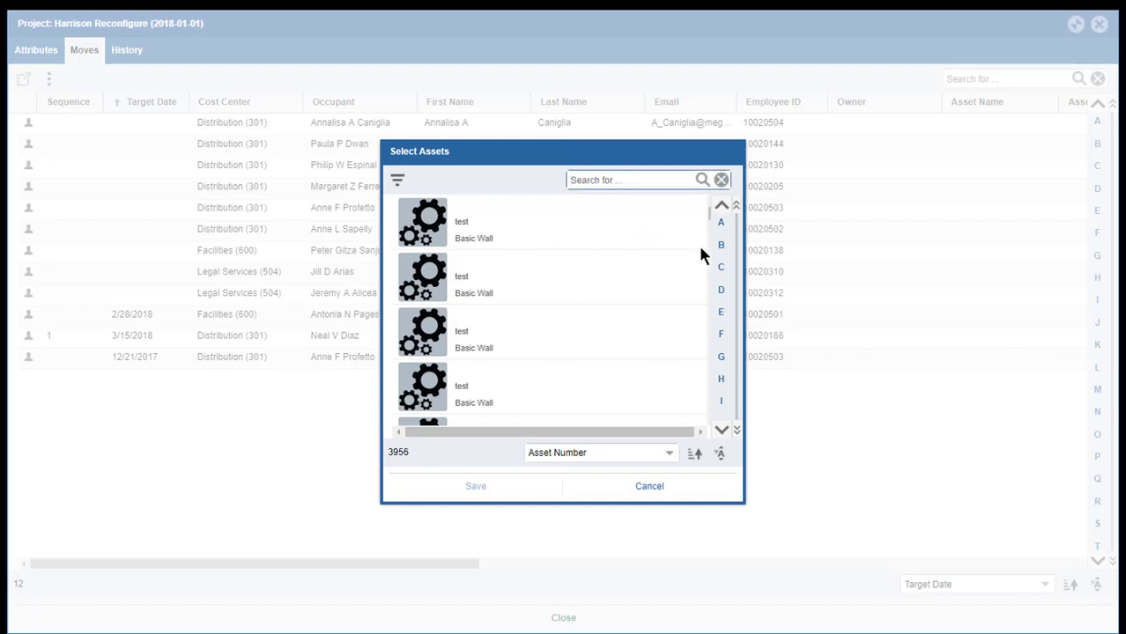
type("workstat")
left_click(702, 180)
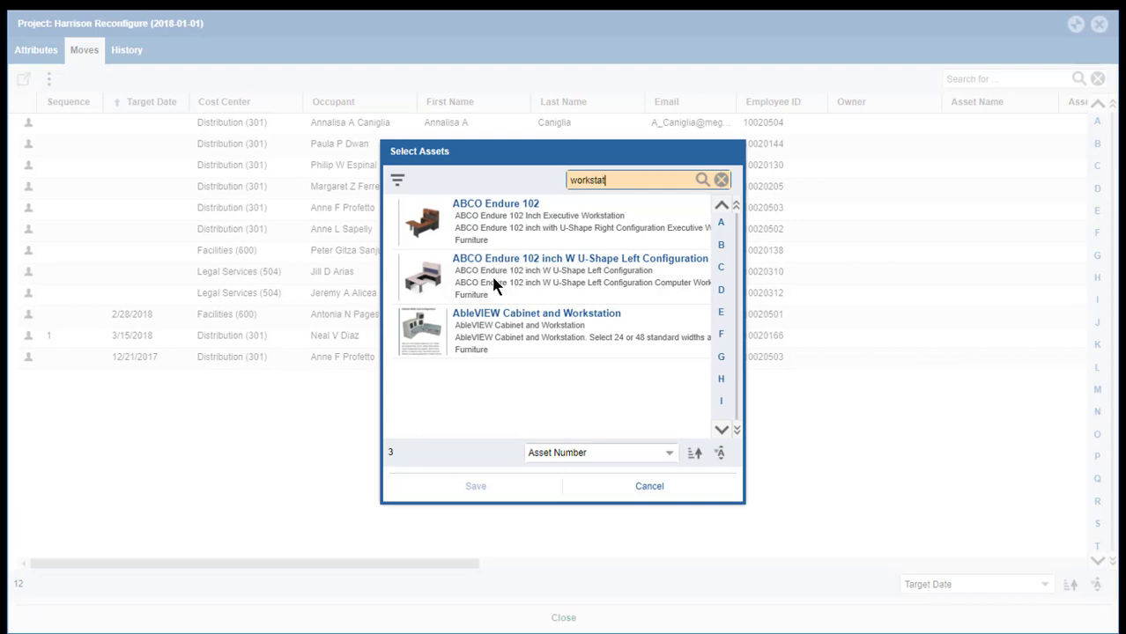
left_click(495, 220)
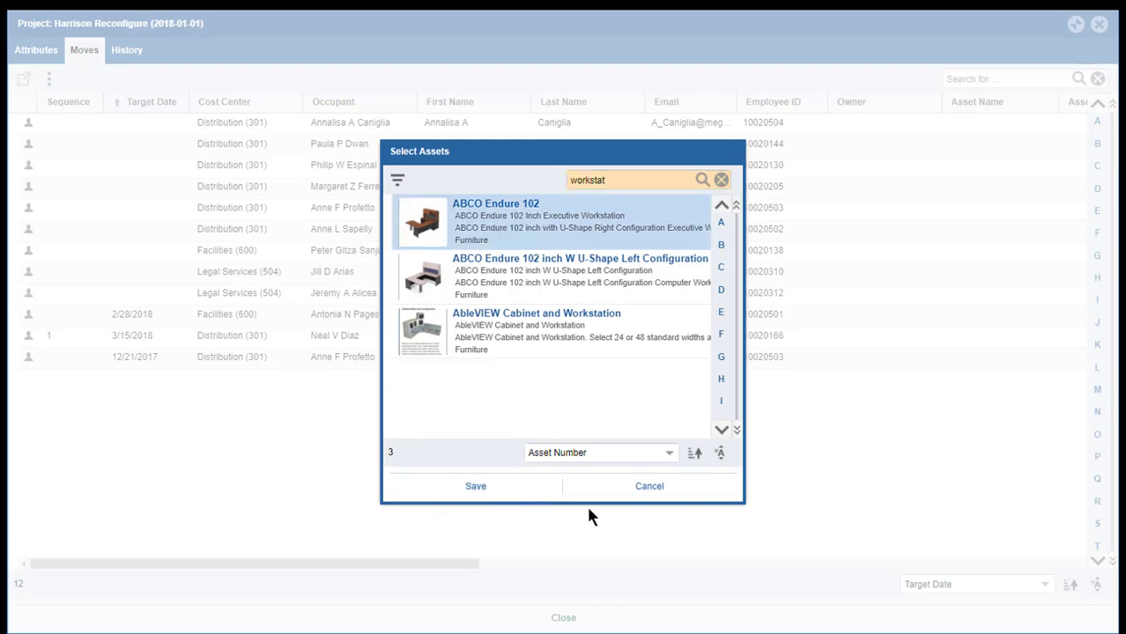
left_click(475, 486)
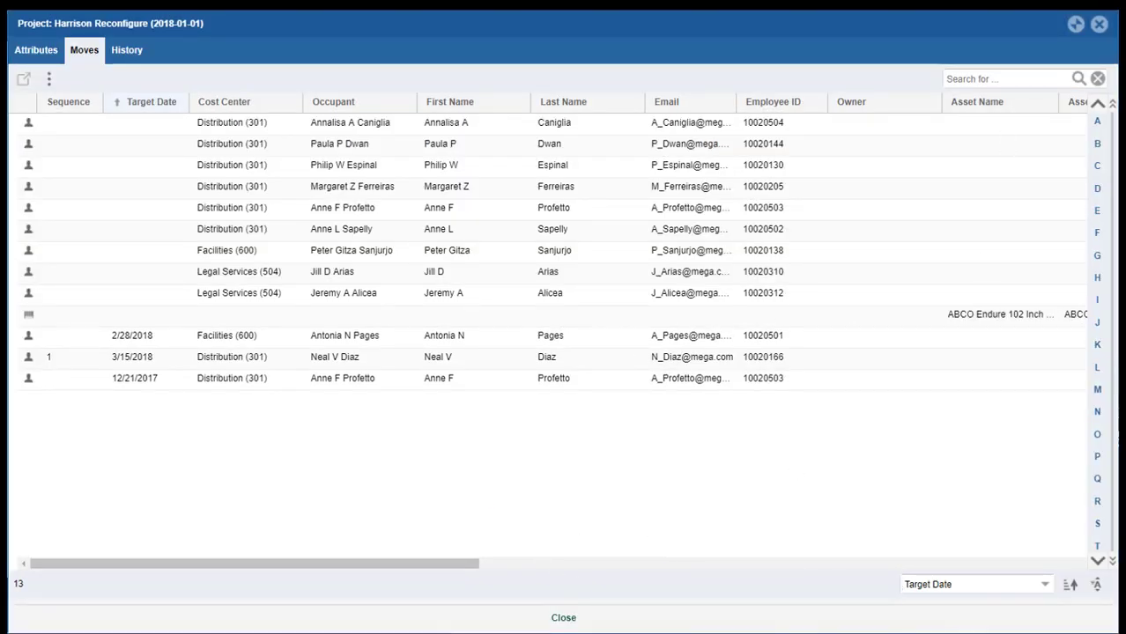
Remove the ABCO Endure 102 Inch asset move and the Legal Services (504) move directly above it from the project
left_click(49, 79)
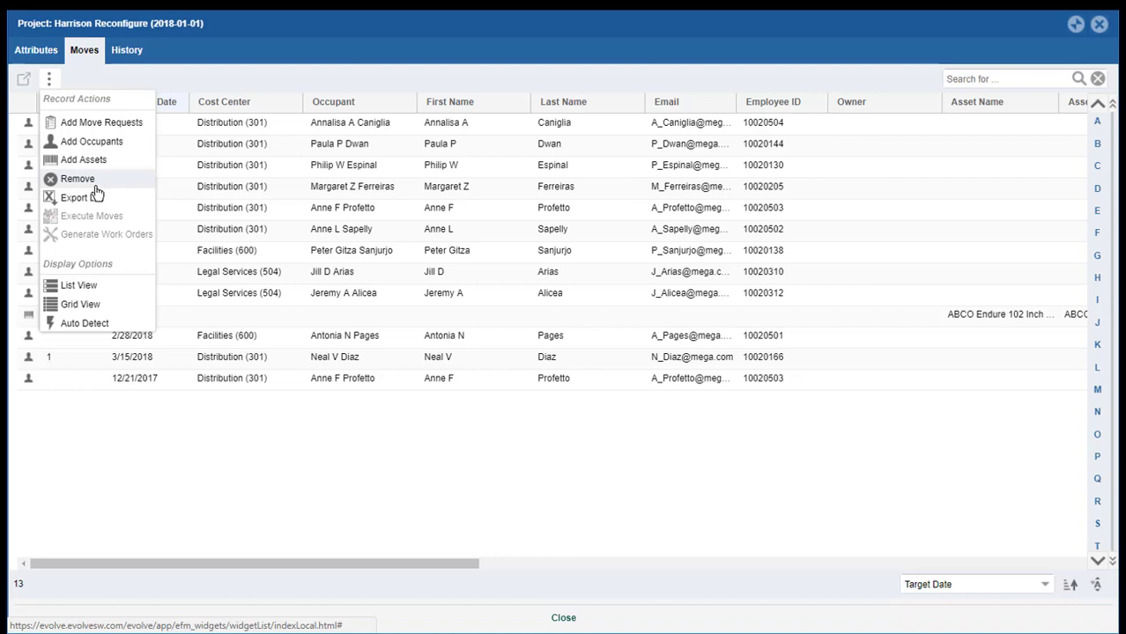
left_click(228, 64)
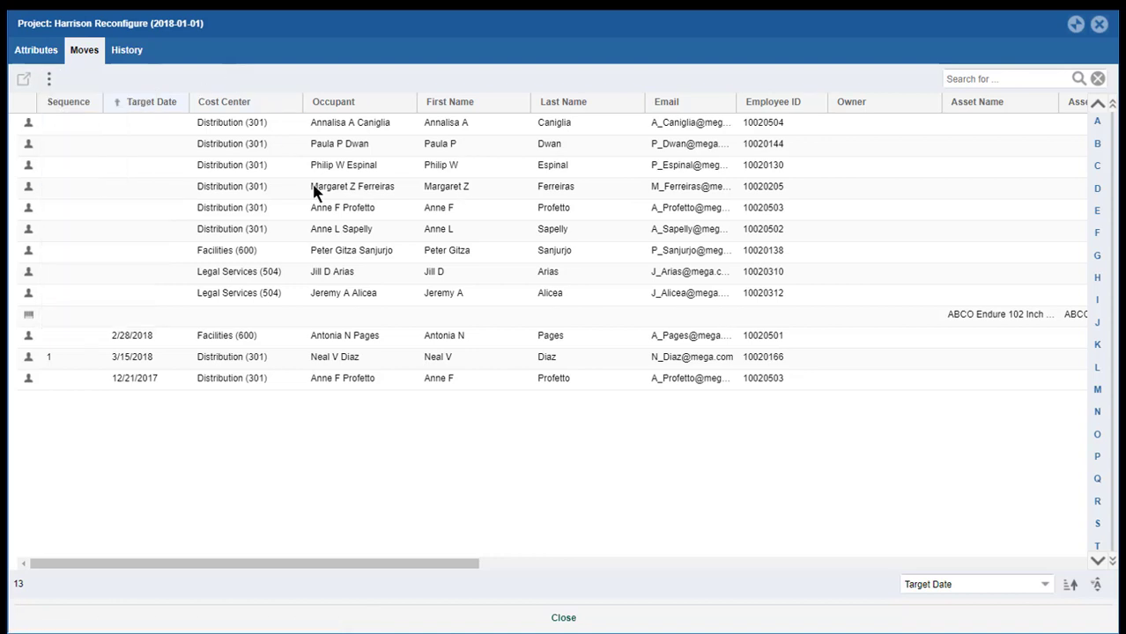
left_click(314, 318)
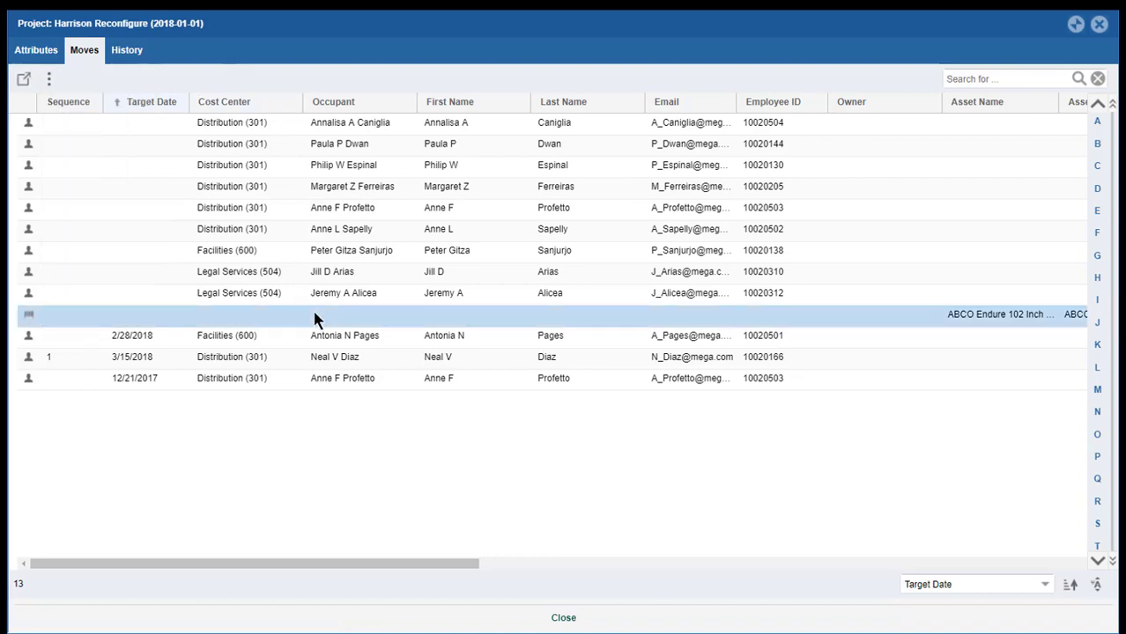
left_click(362, 298, "ctrl")
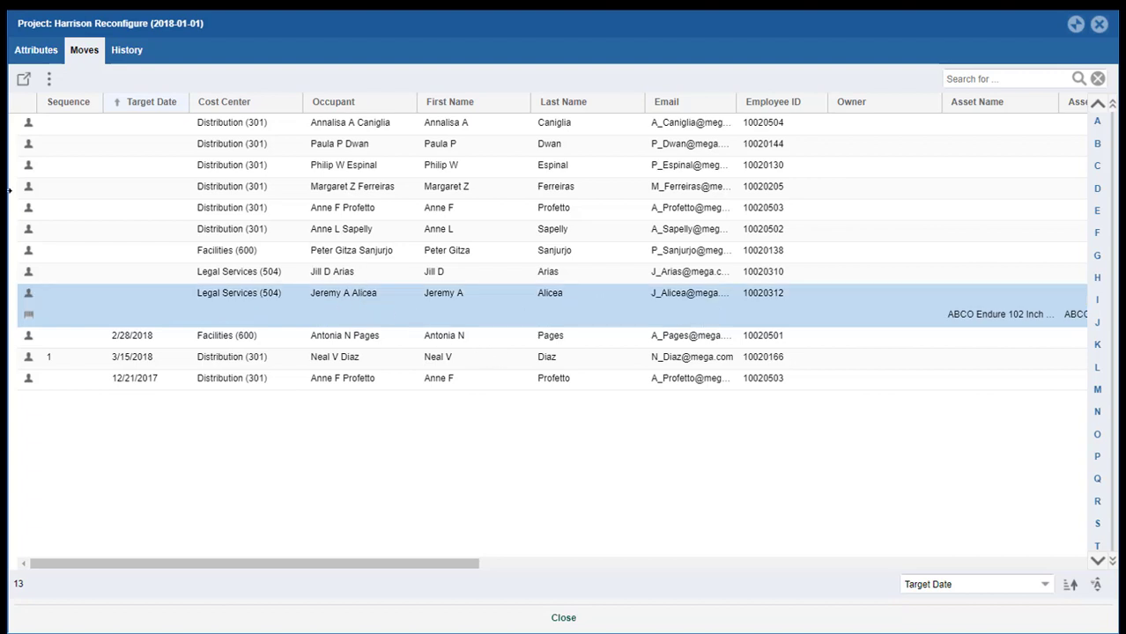
left_click(49, 78)
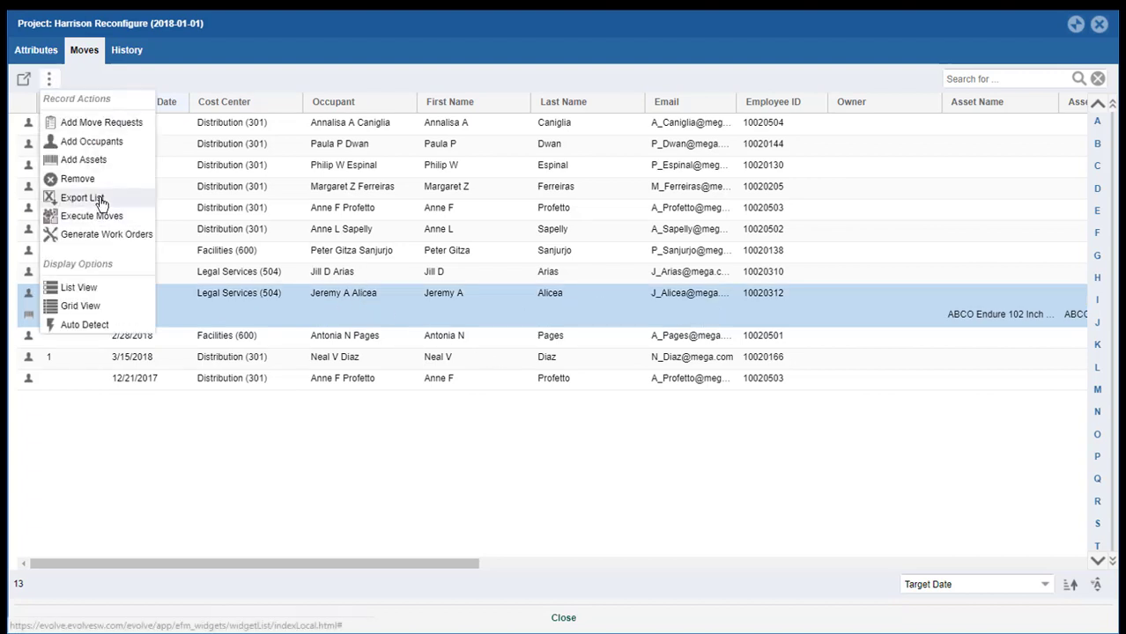
left_click(78, 179)
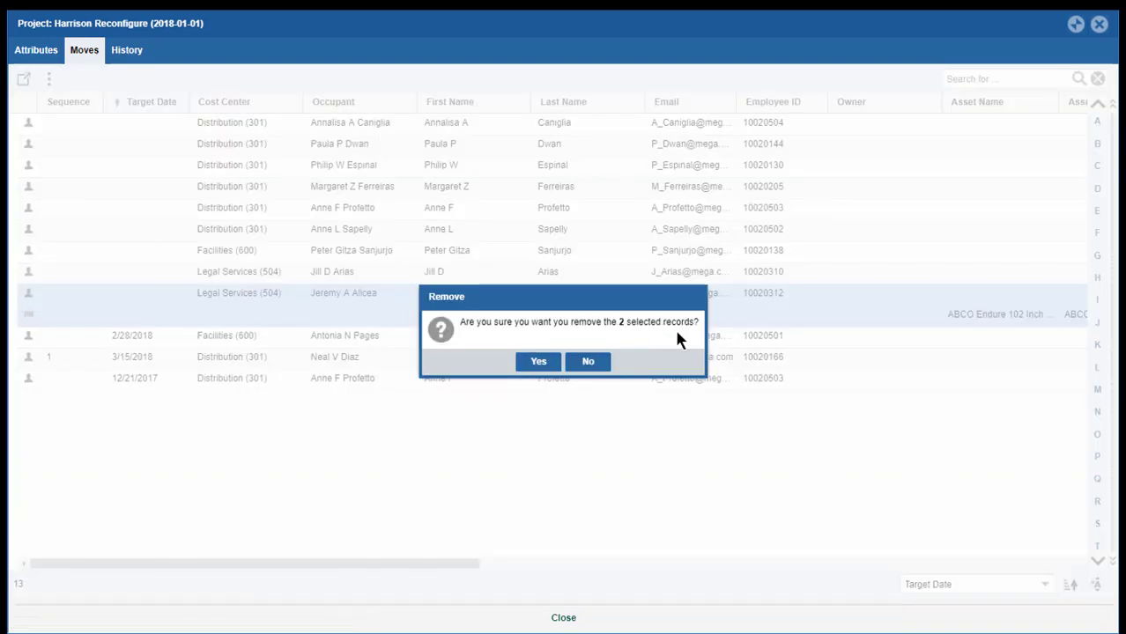
left_click(540, 362)
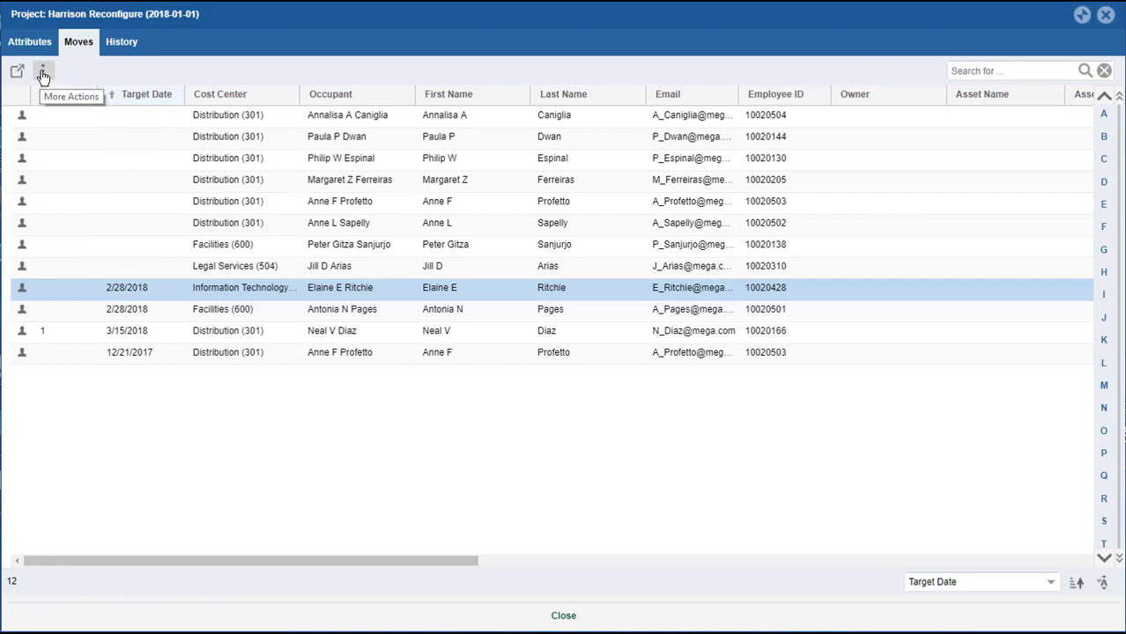
Check the Move In Date options for executing the selected Information Technology move dated 2/28/2018, and cancel the execution
left_click(43, 74)
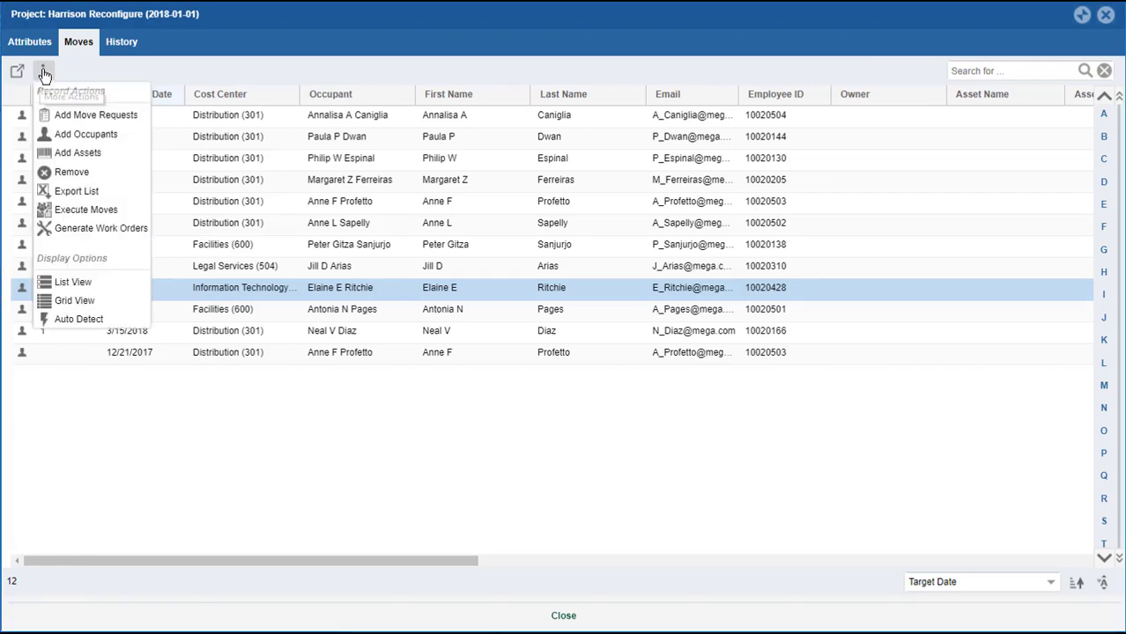
left_click(103, 216)
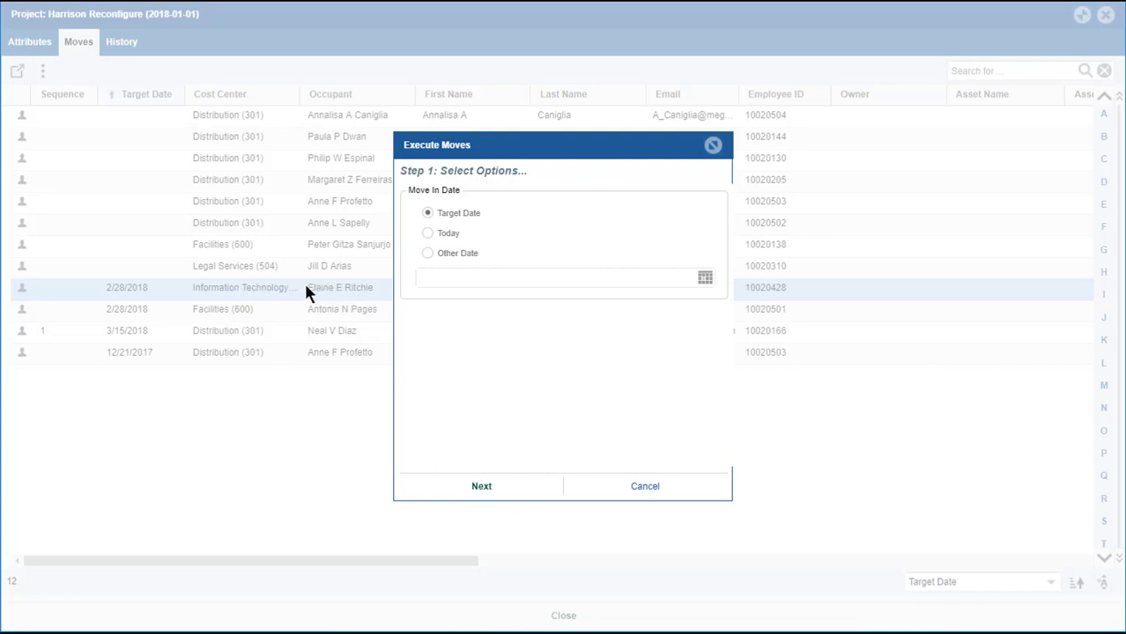
left_click(648, 490)
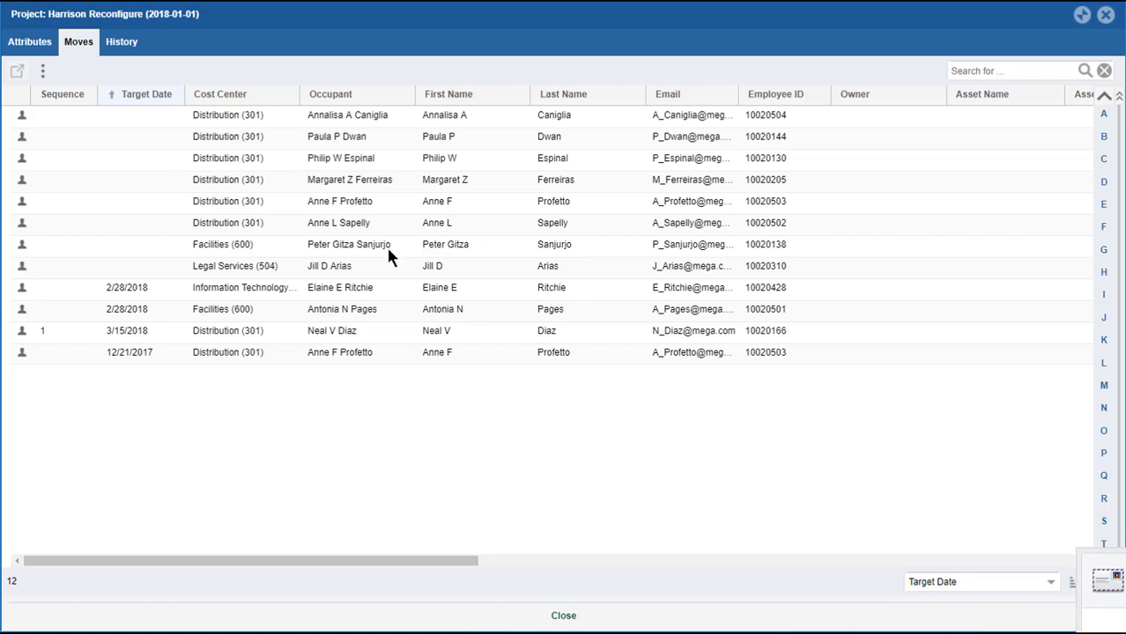
Check the execution options for the Facilities (600) move dated 2/28/2018 and the fourth and sixth Distribution (301) moves, and review the fourth's move details
left_click_drag(382, 562, 908, 568)
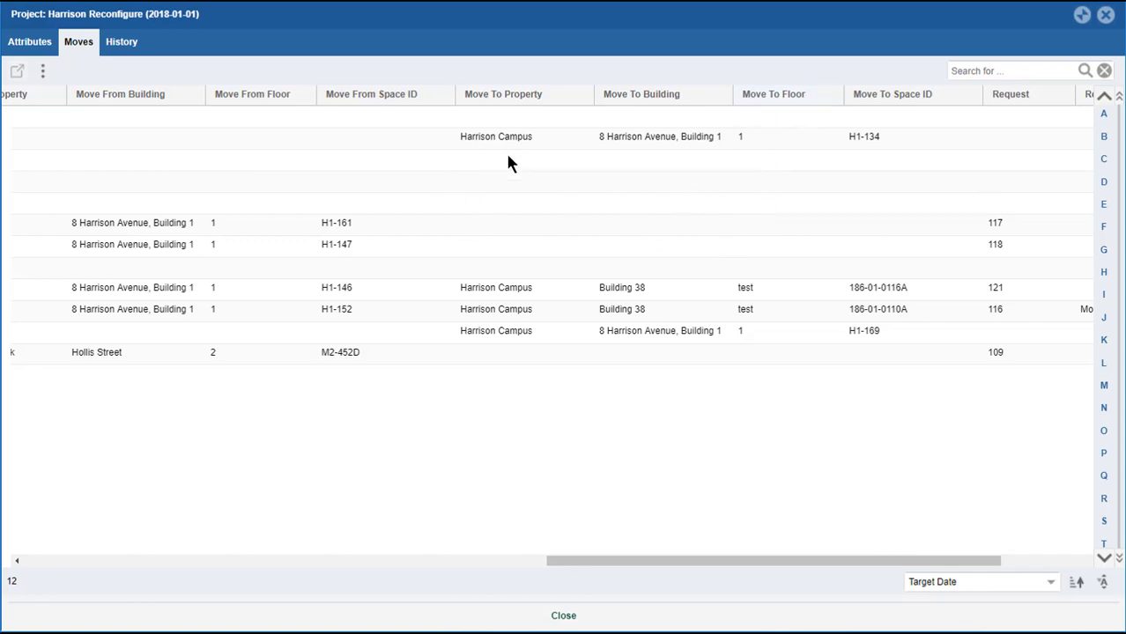
left_click_drag(716, 557, 176, 571)
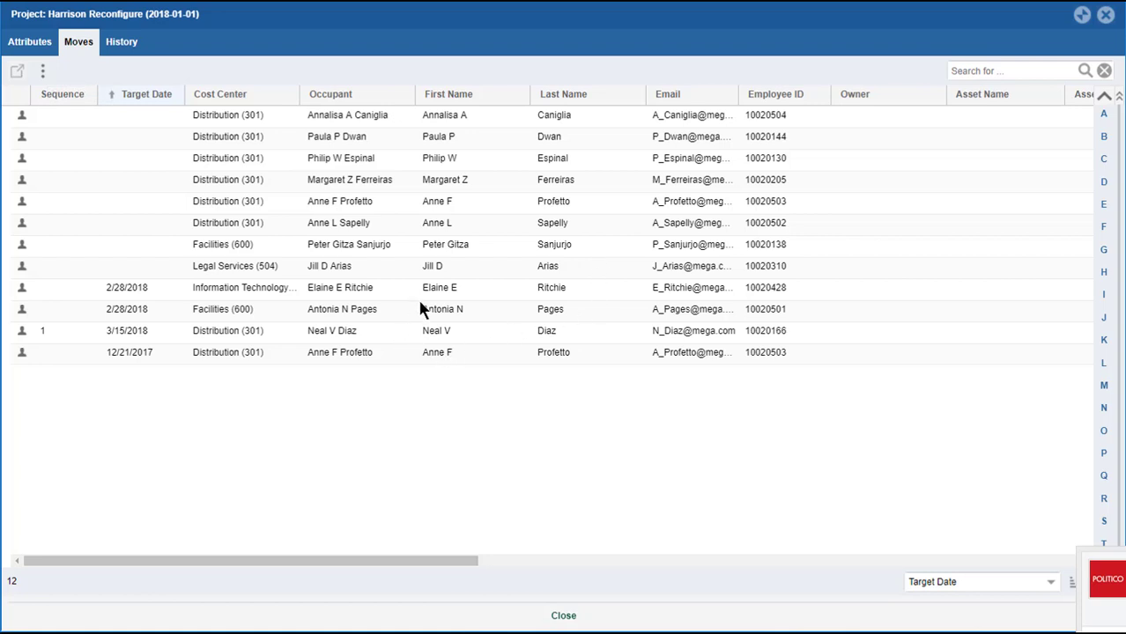
left_click(468, 312)
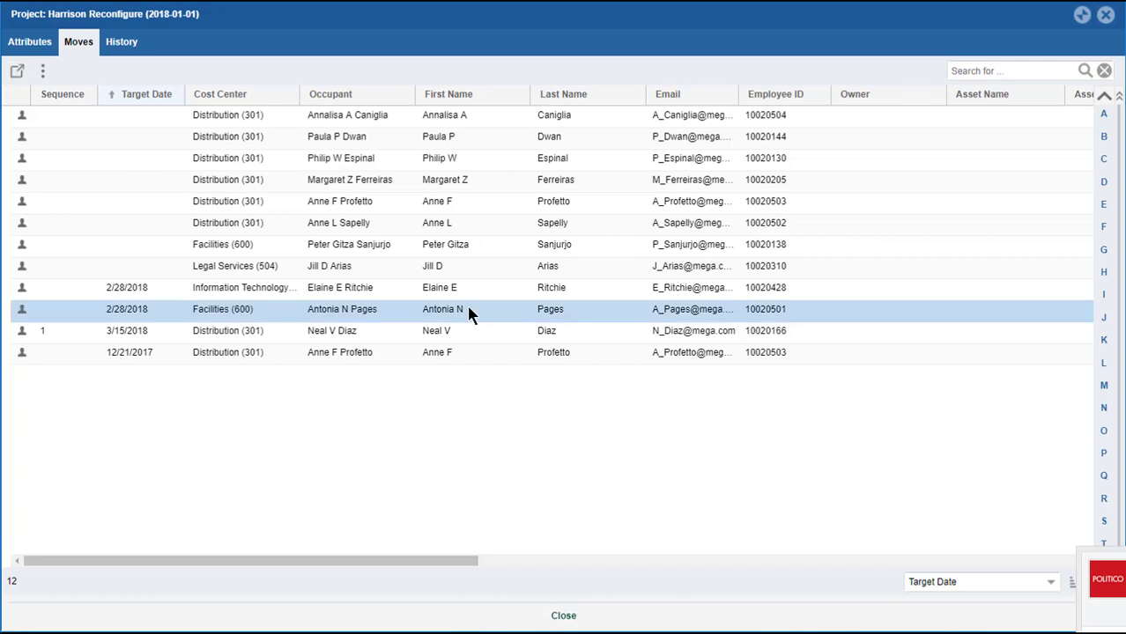
left_click(539, 227, "ctrl")
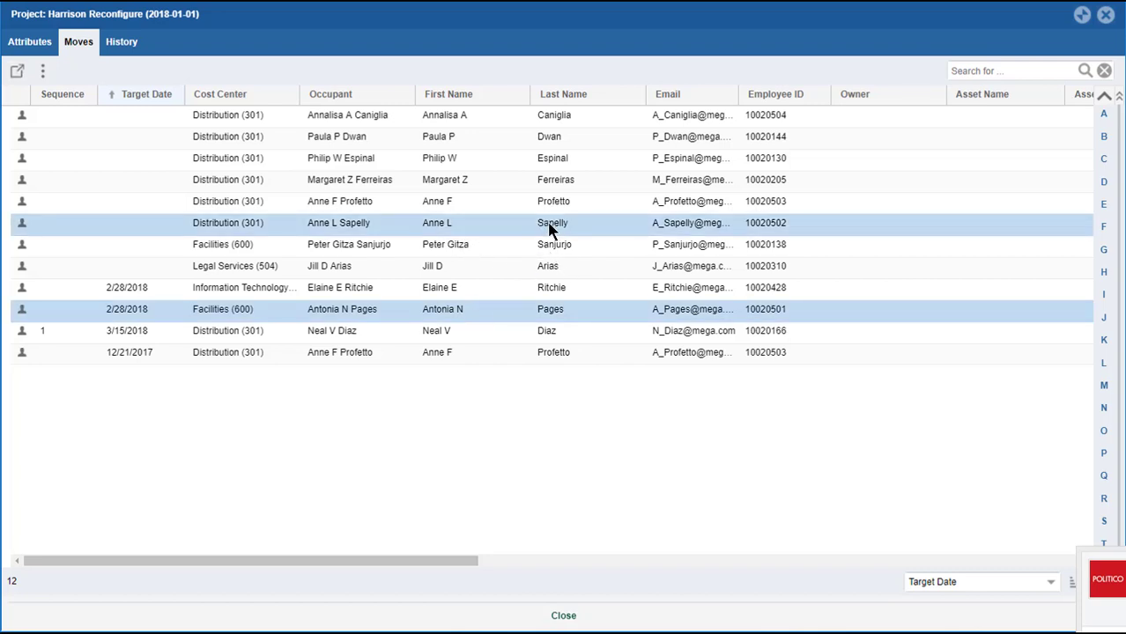
left_click(527, 179, "ctrl")
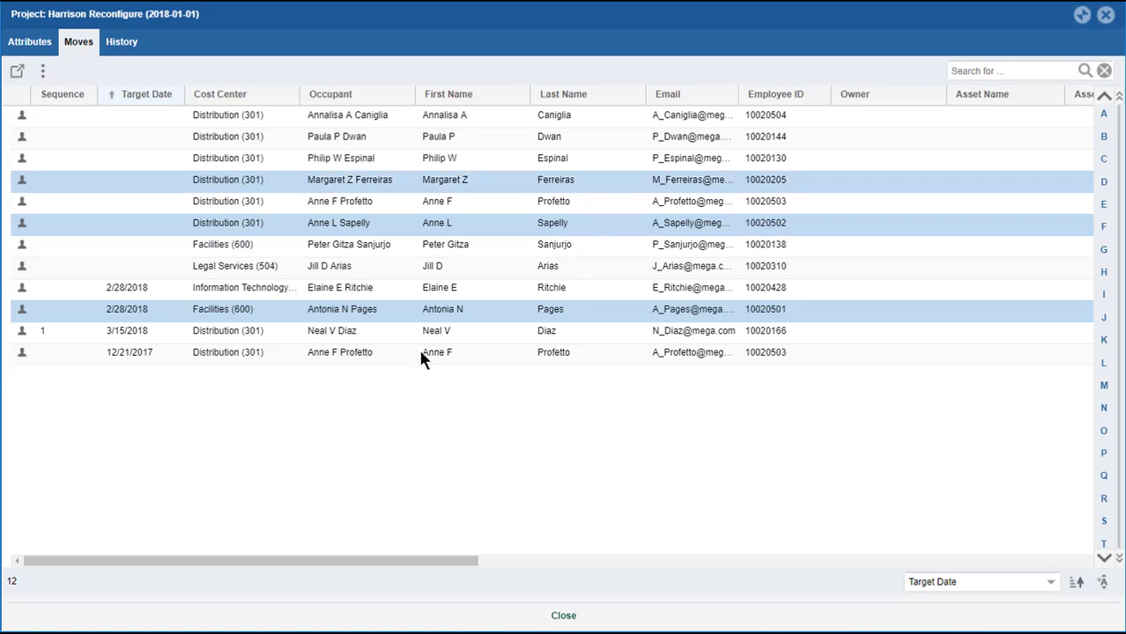
left_click(42, 74)
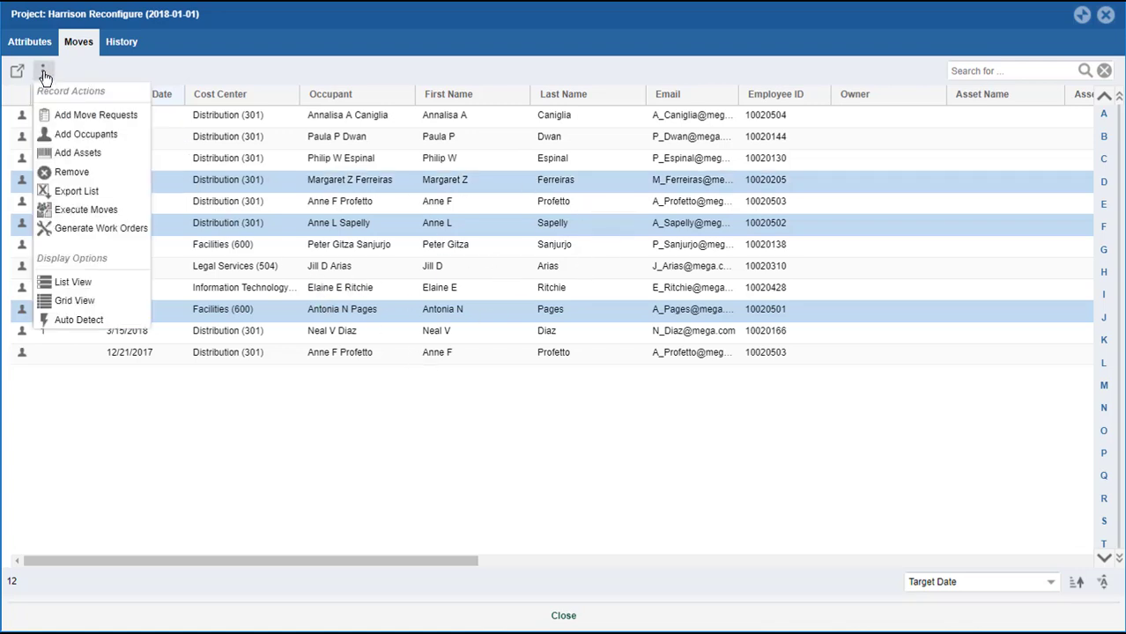
left_click(96, 210)
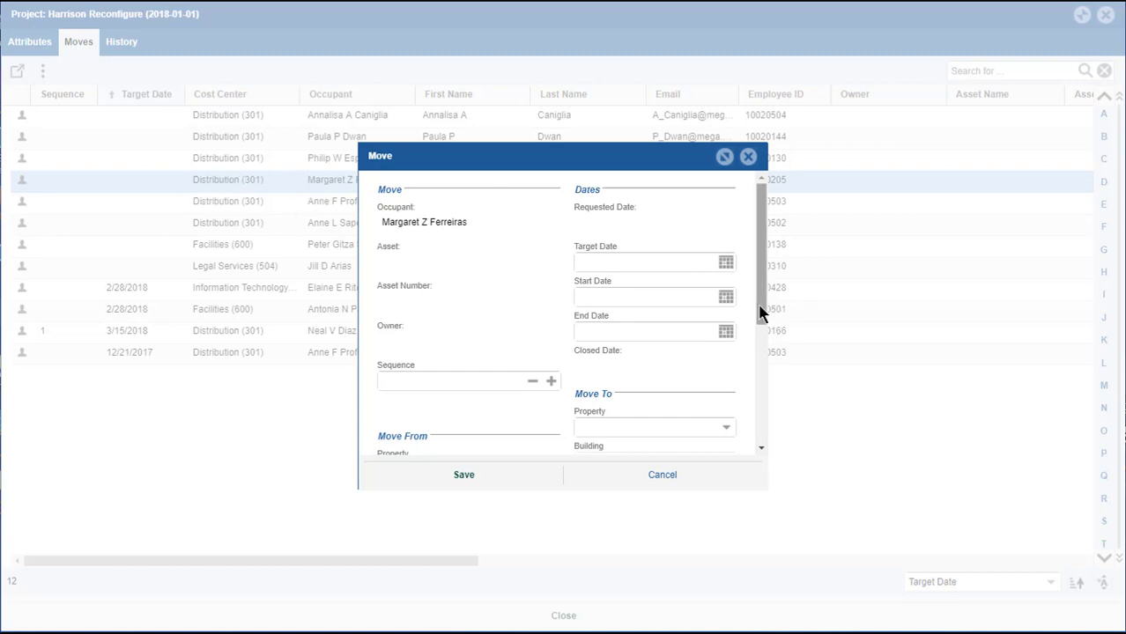
left_click_drag(760, 306, 775, 414)
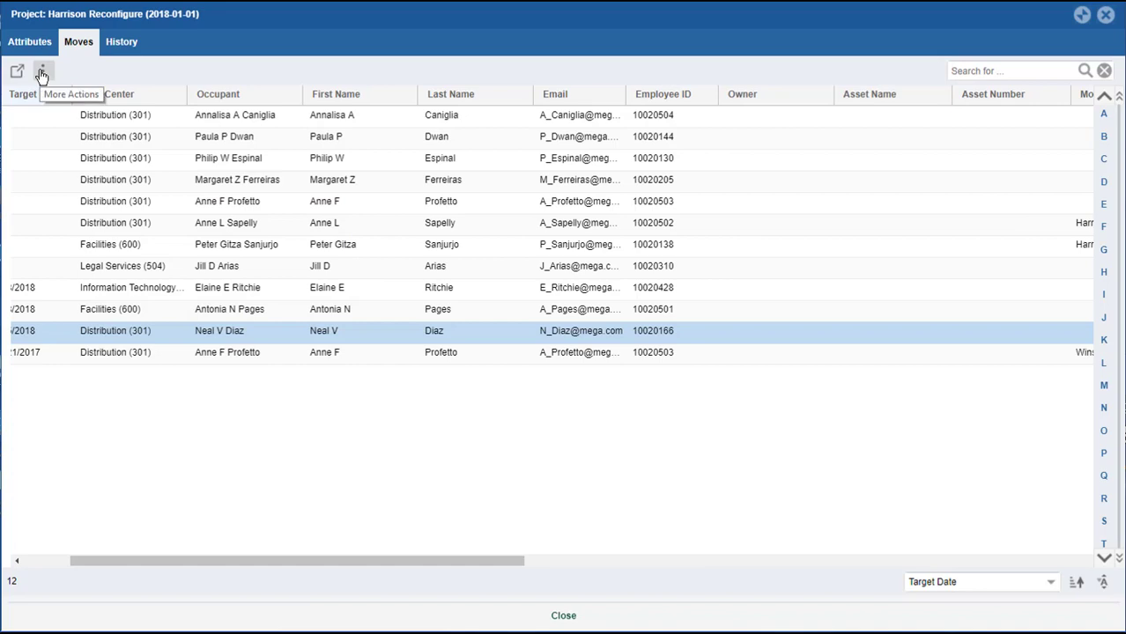
Start generating a work order for the Distribution (301) move dated 3/15/2018, with request class Moves, Adds, Changes
left_click(41, 72)
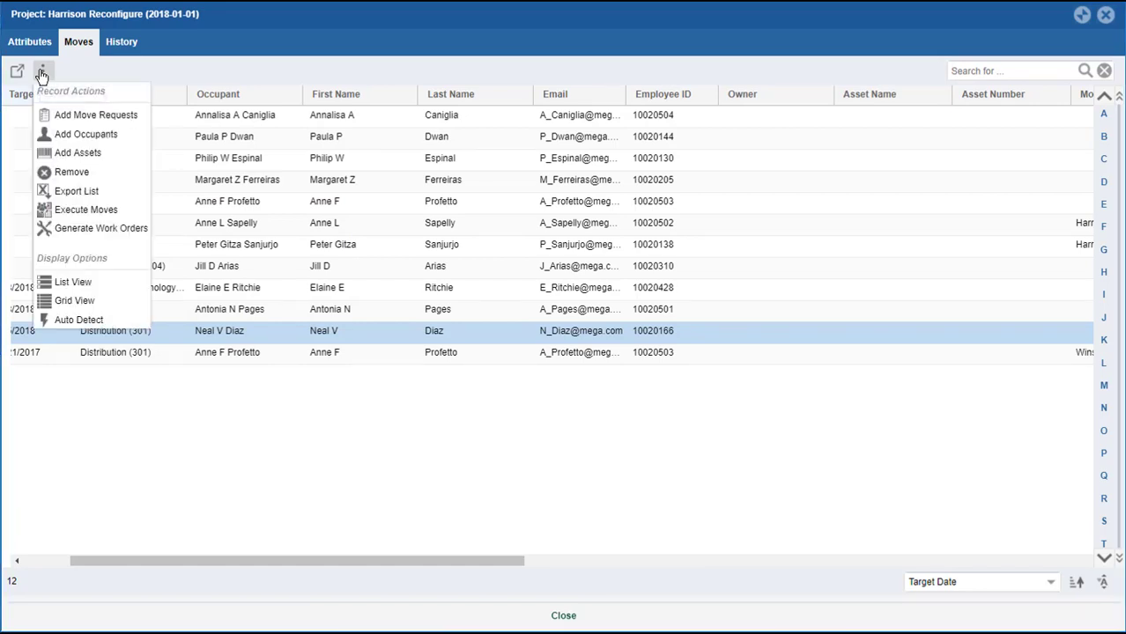
left_click(88, 233)
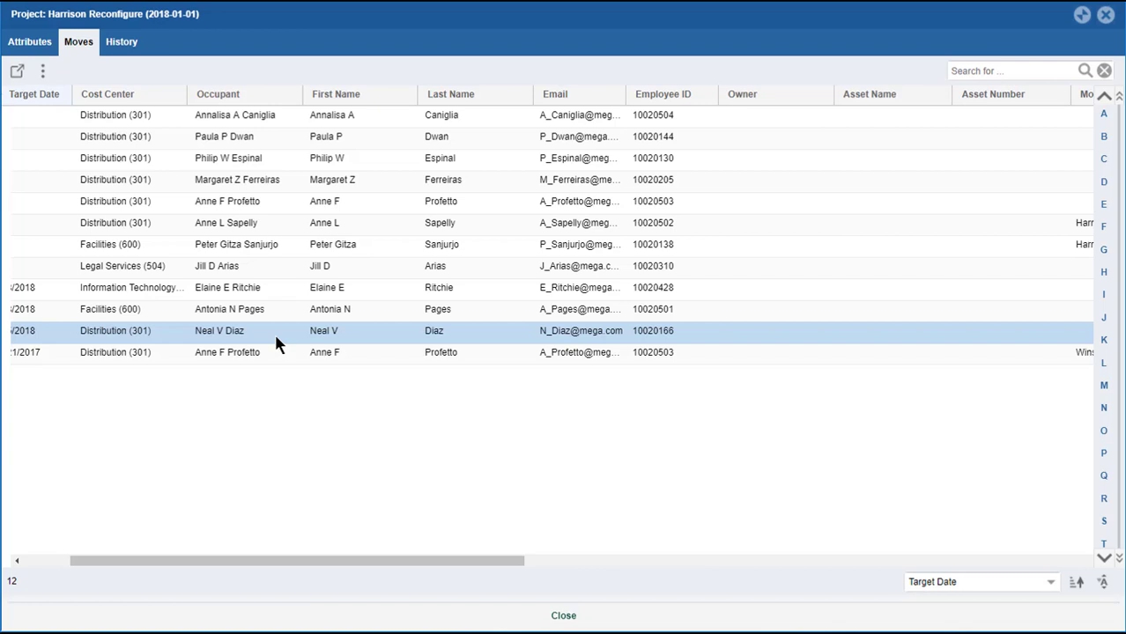
left_click(42, 70)
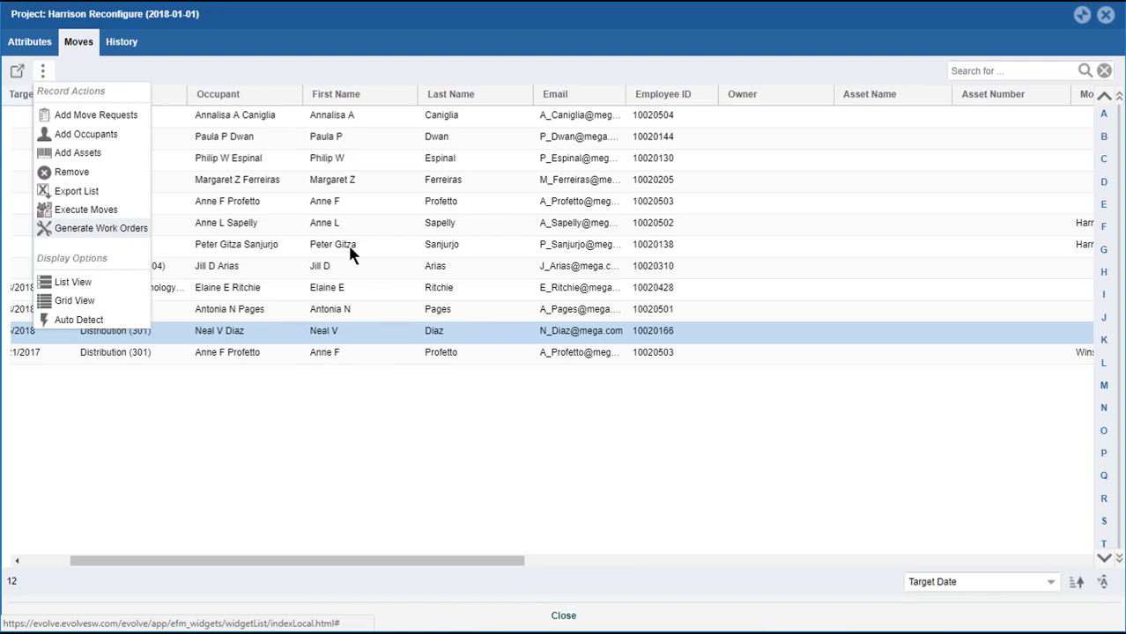
left_click(101, 231)
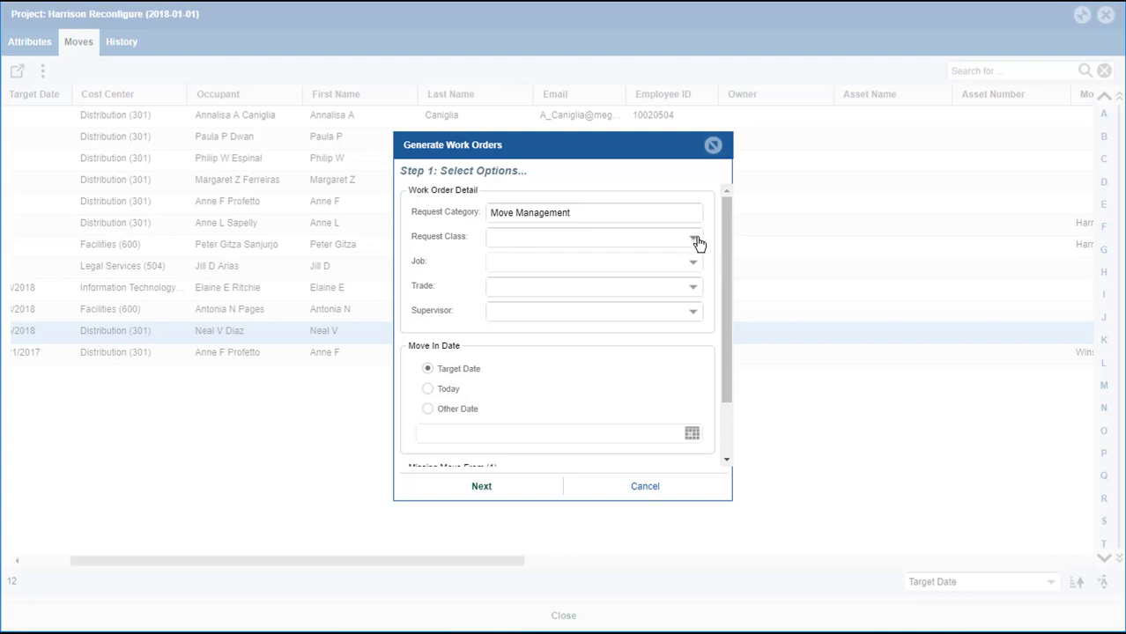
left_click(695, 241)
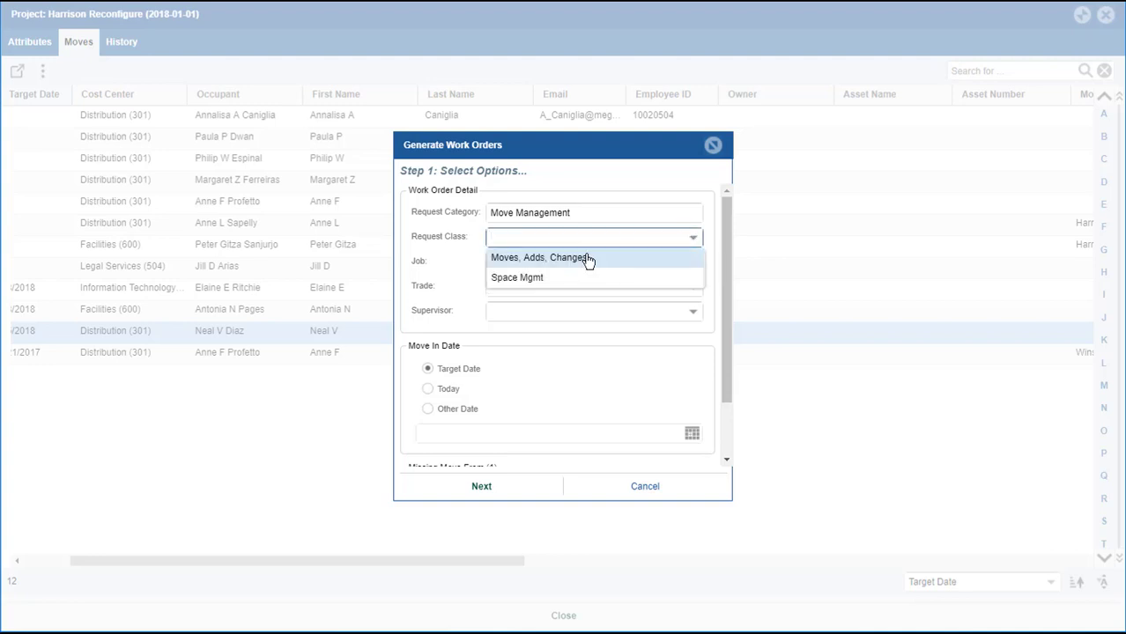
left_click(583, 263)
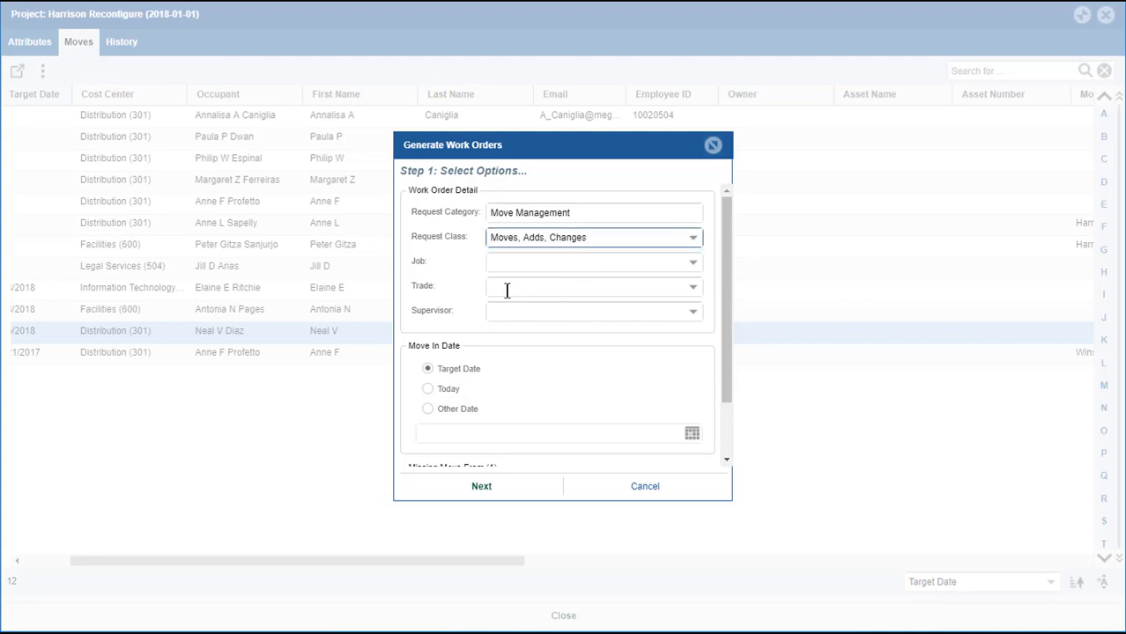
Choose the Relocation Services trade and a supervisor for the work order, and cancel the generation
left_click(693, 287)
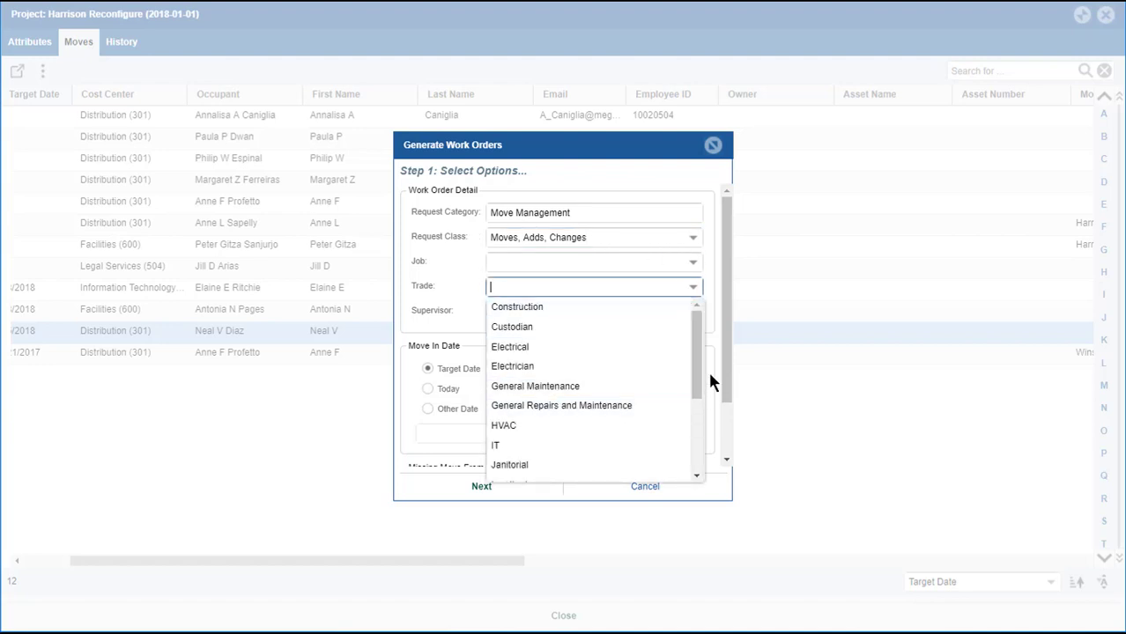
left_click_drag(699, 384, 698, 457)
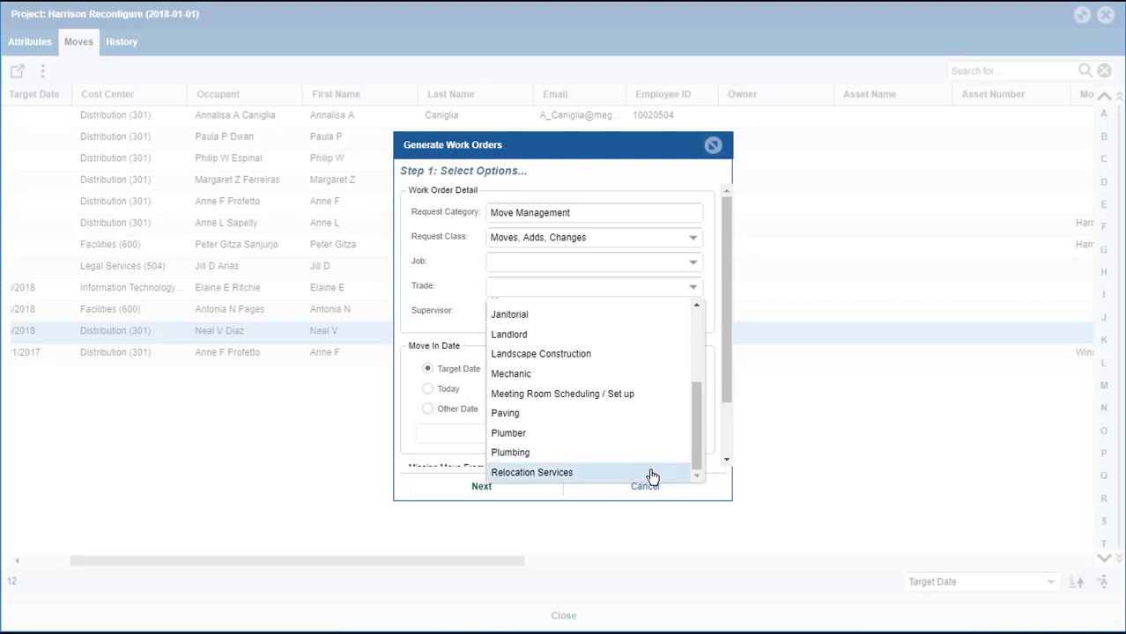
left_click(548, 473)
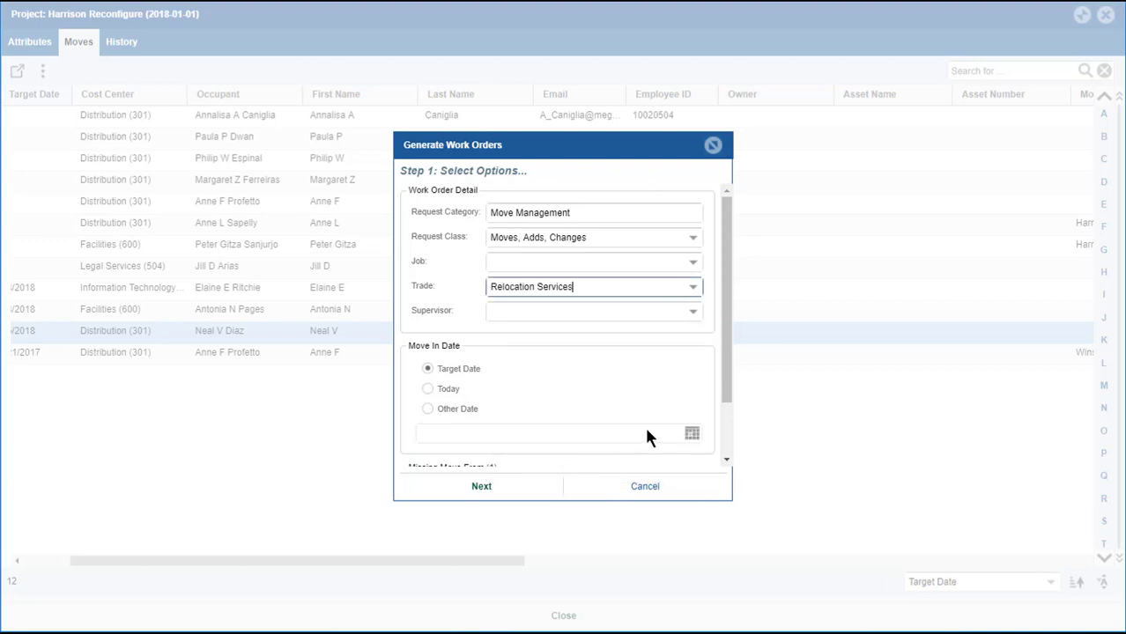
left_click(692, 313)
left_click(516, 334)
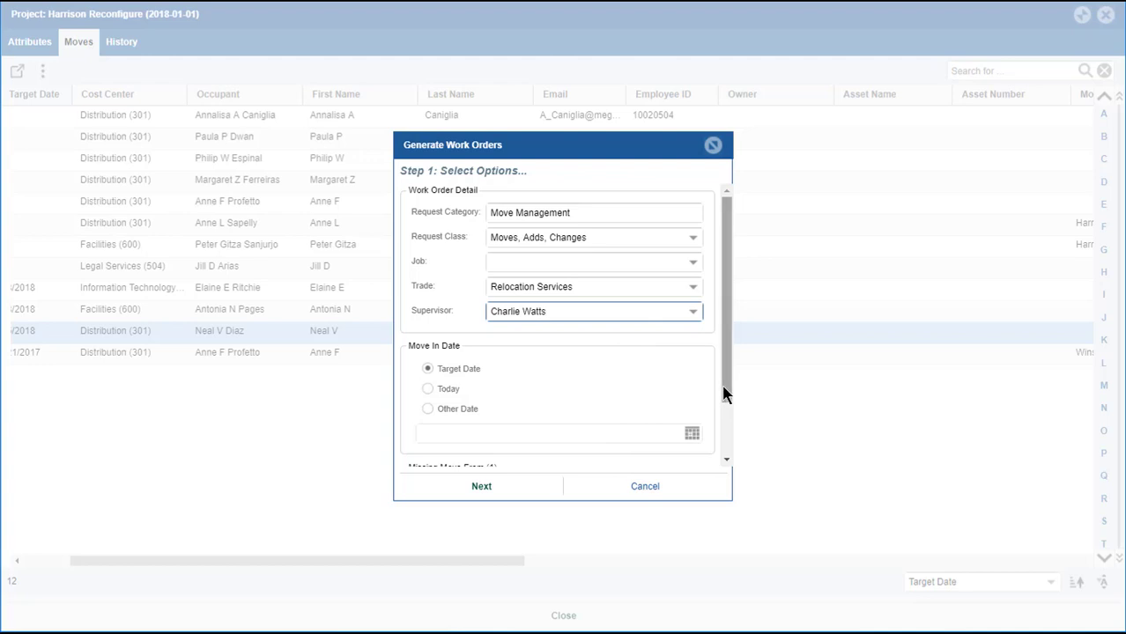
left_click_drag(726, 392, 732, 457)
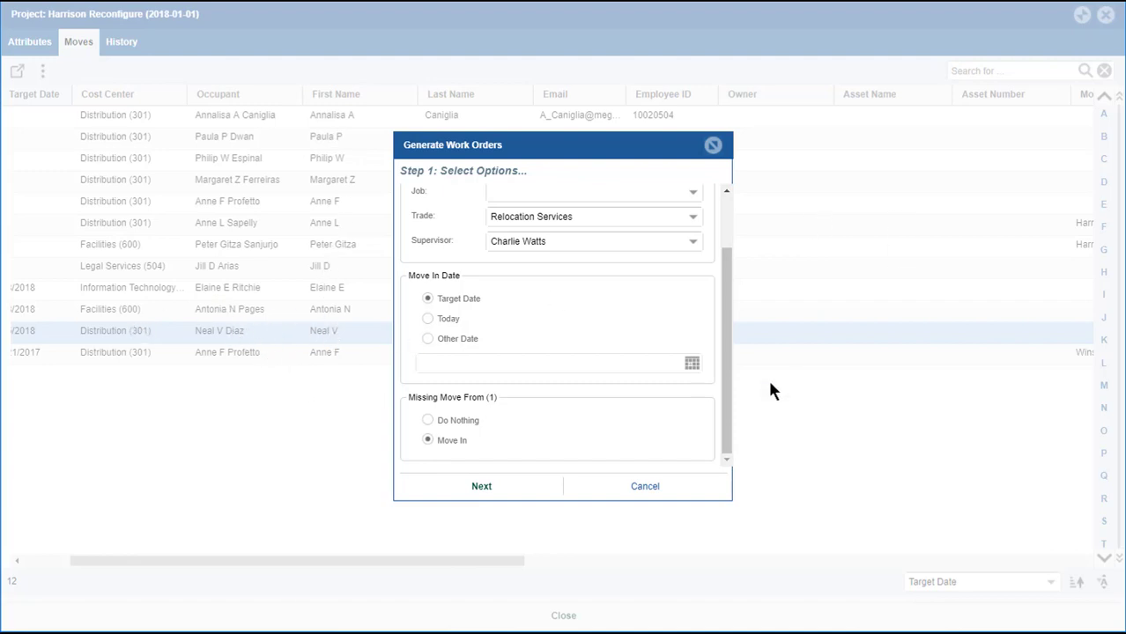
left_click(643, 486)
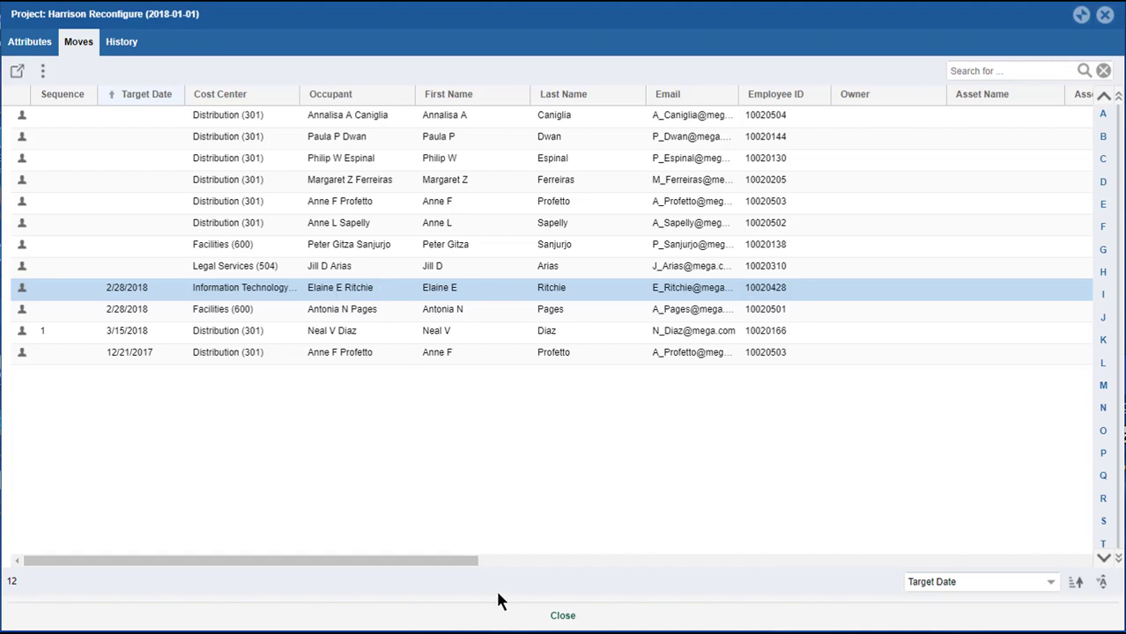
Check the move destination and Work Order columns for the selected Information Technology move dated 2/28/2018
left_click_drag(460, 561, 1093, 564)
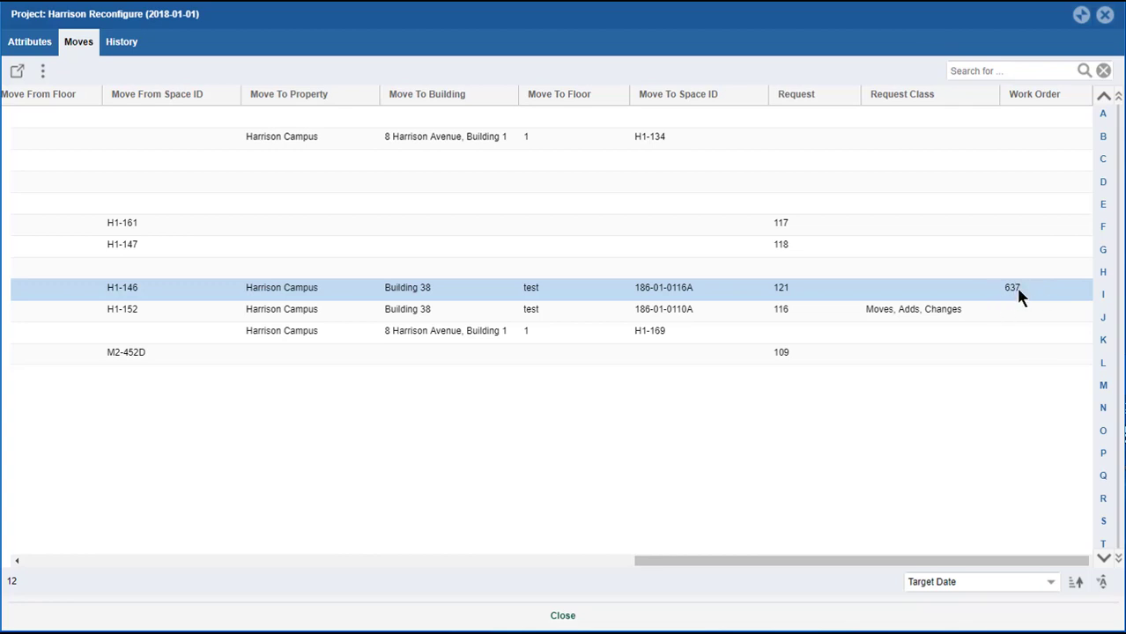
left_click_drag(905, 563, 740, 563)
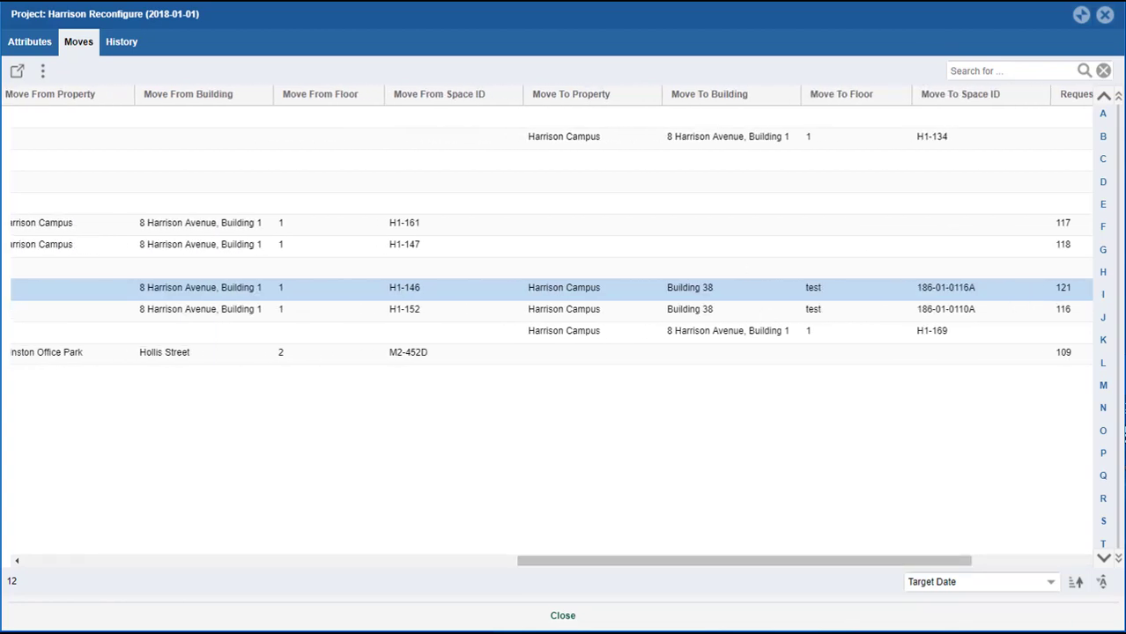
key("ctrl+Tab")
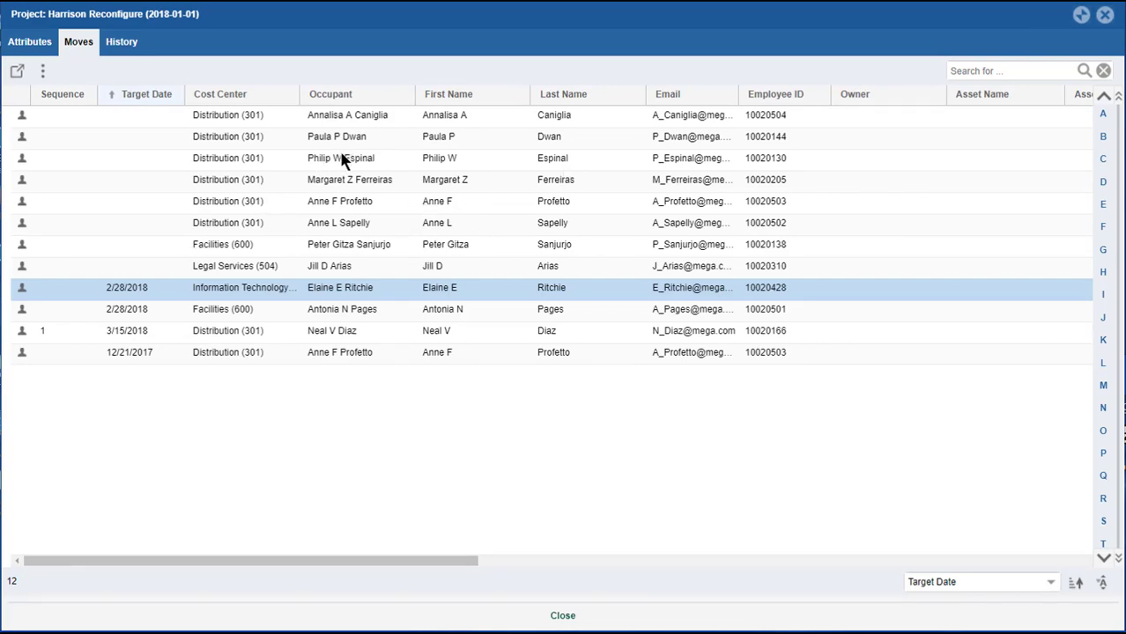
Review the project's history of closed moves against its list of current moves
left_click(125, 43)
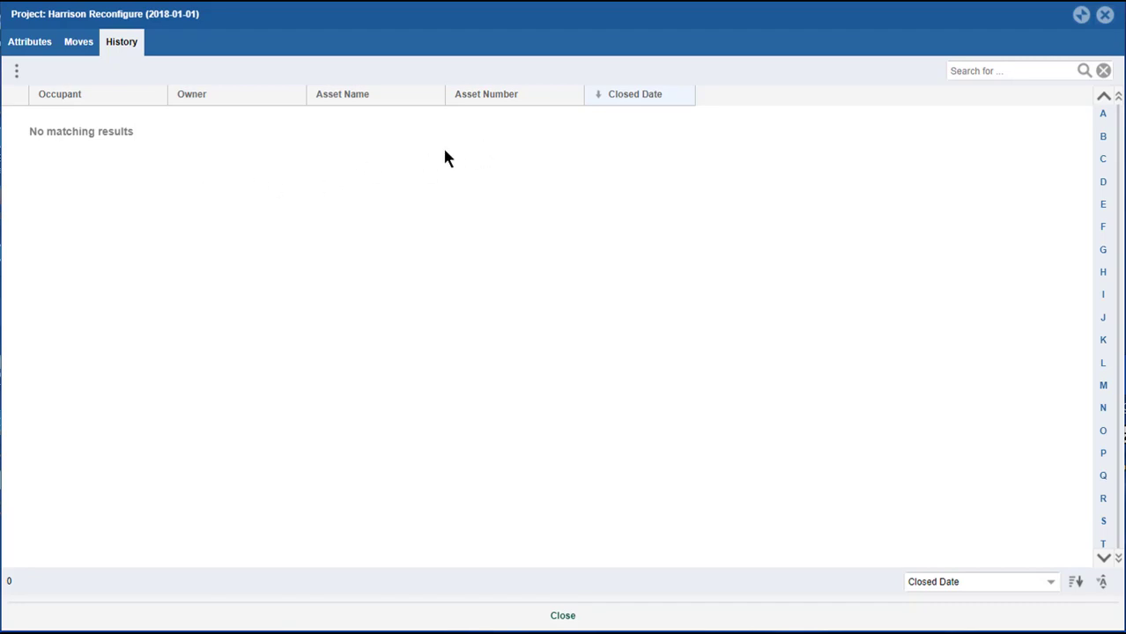
left_click(78, 42)
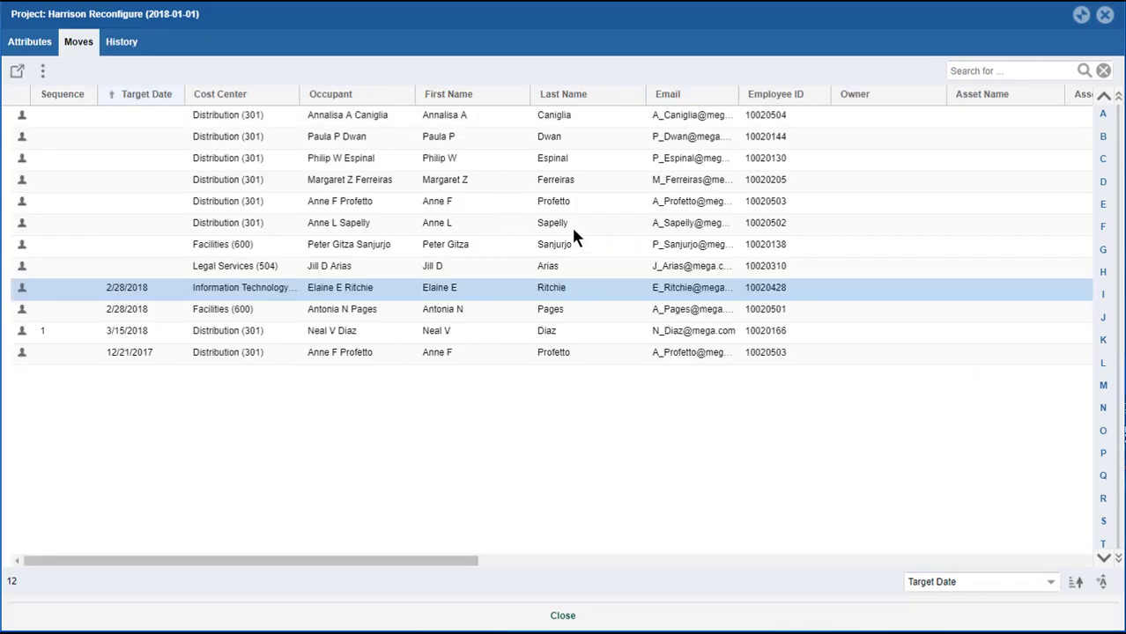
left_click(122, 44)
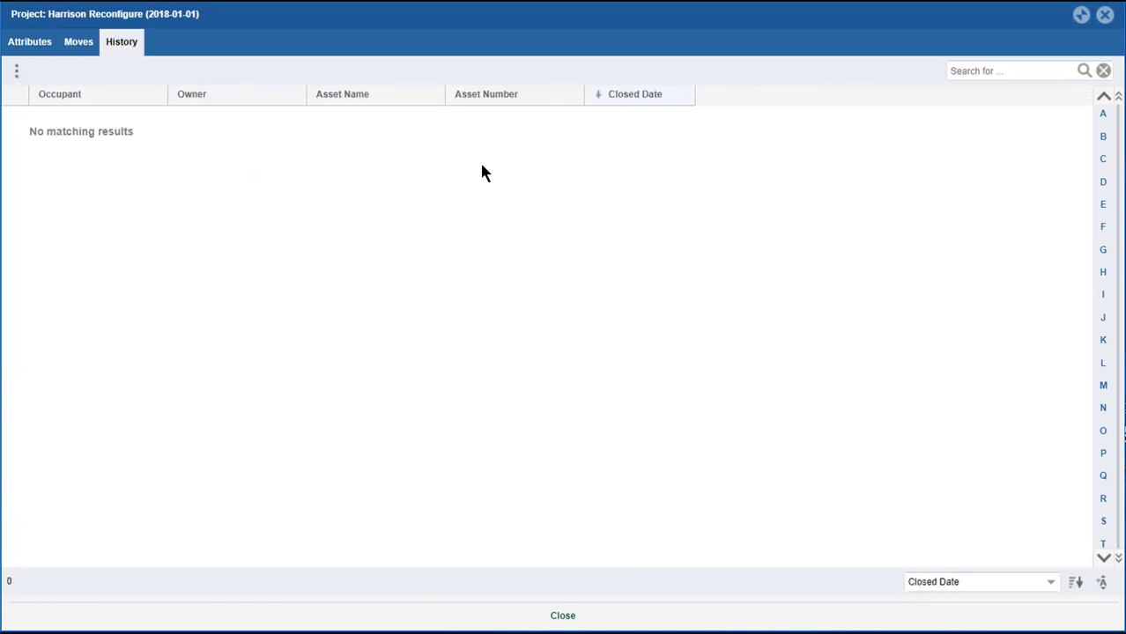